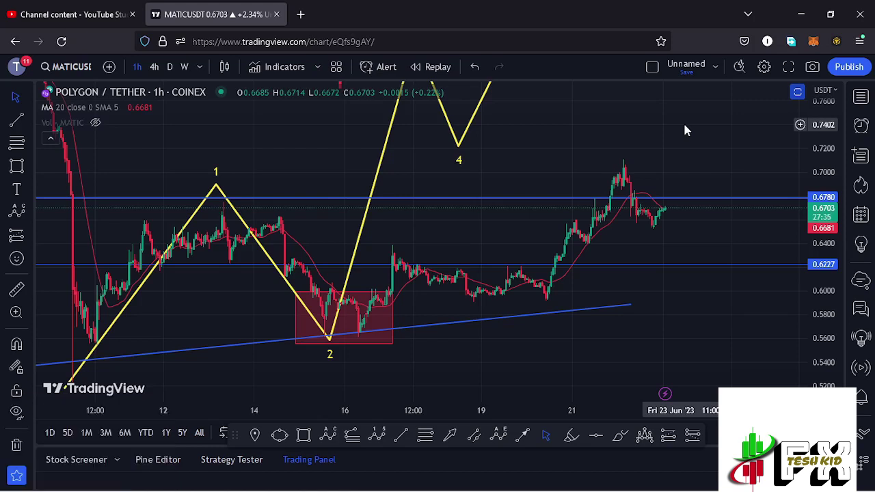
- Compress the price scale and pan right to show the 0.7840 resistance and the red wave 1 label
drag(820, 191, 703, 294)
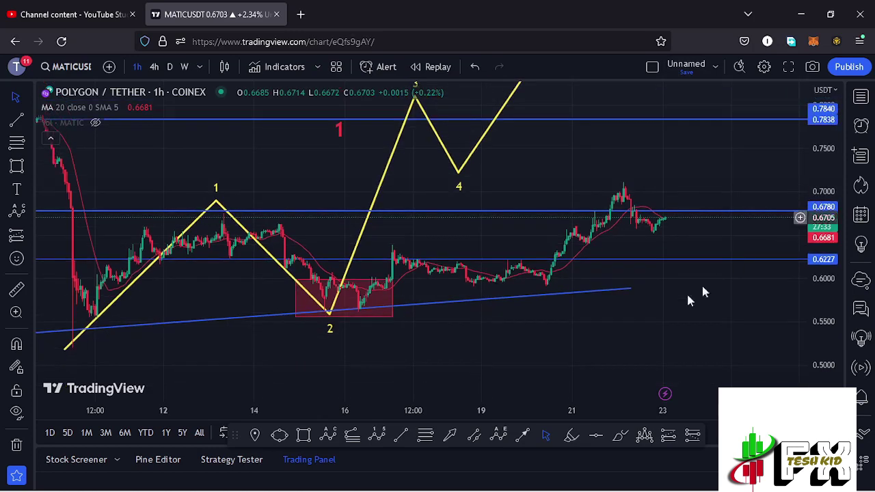
drag(567, 334, 593, 333)
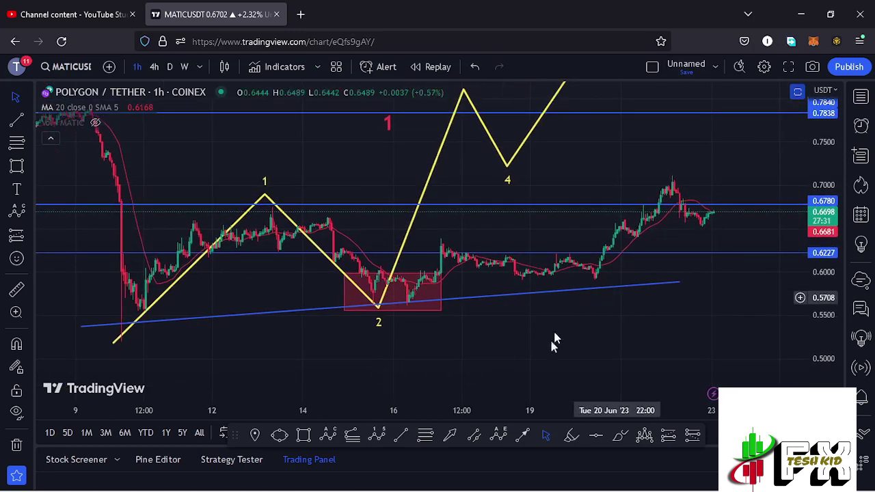
- Sketch a red rising line and a red loop with the Brush, deleting each one
click(618, 436)
drag(266, 349, 634, 311)
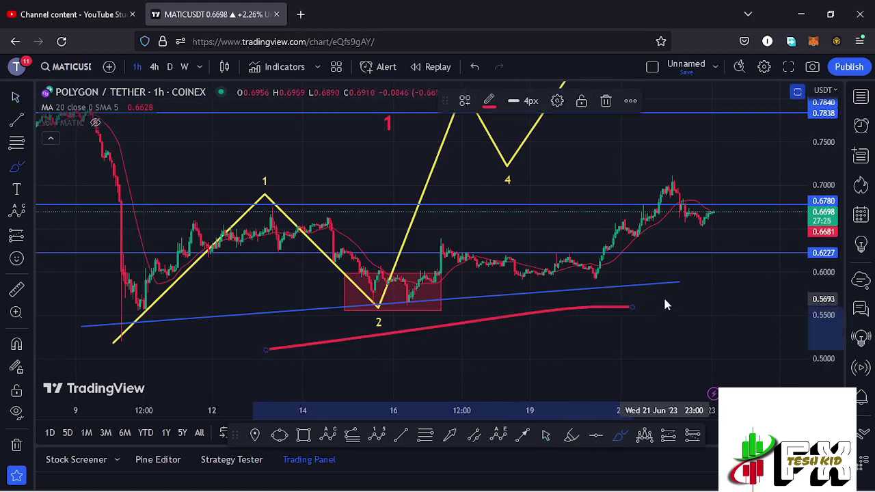
click(605, 101)
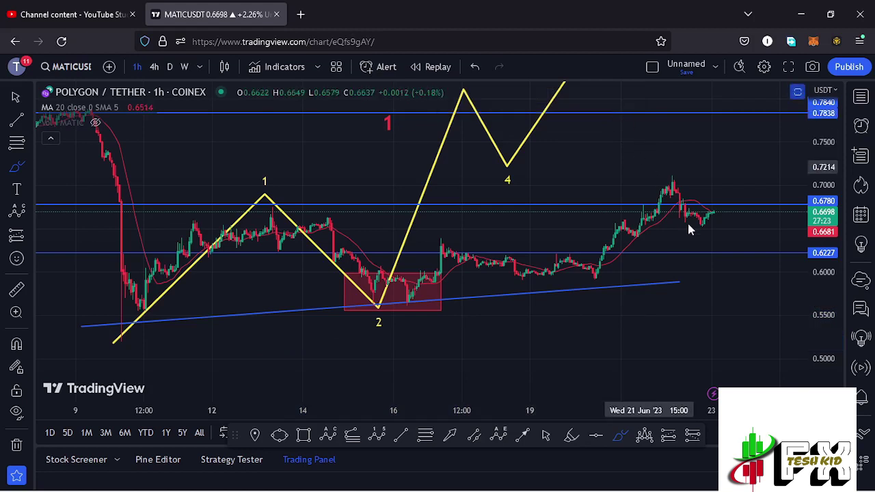
click(728, 232)
mouse_move(723, 239)
mouse_down()
mouse_move(707, 245)
mouse_move(718, 263)
mouse_move(741, 253)
mouse_move(737, 203)
mouse_up()
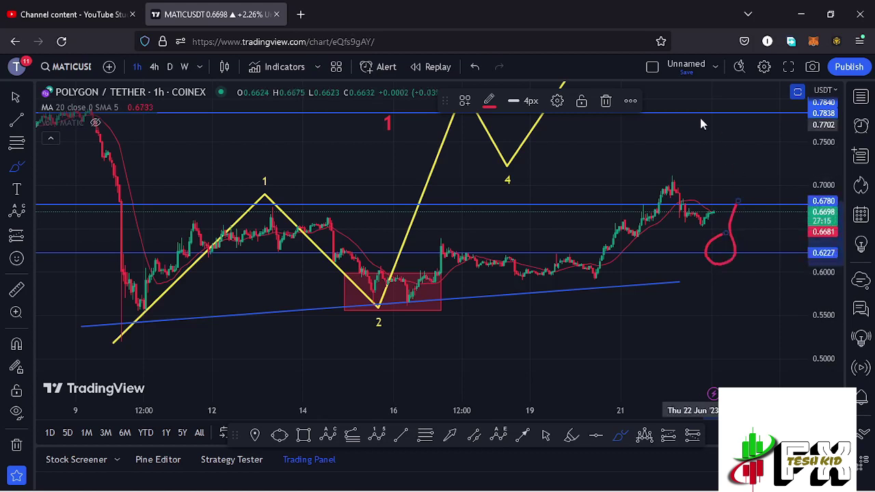
click(608, 103)
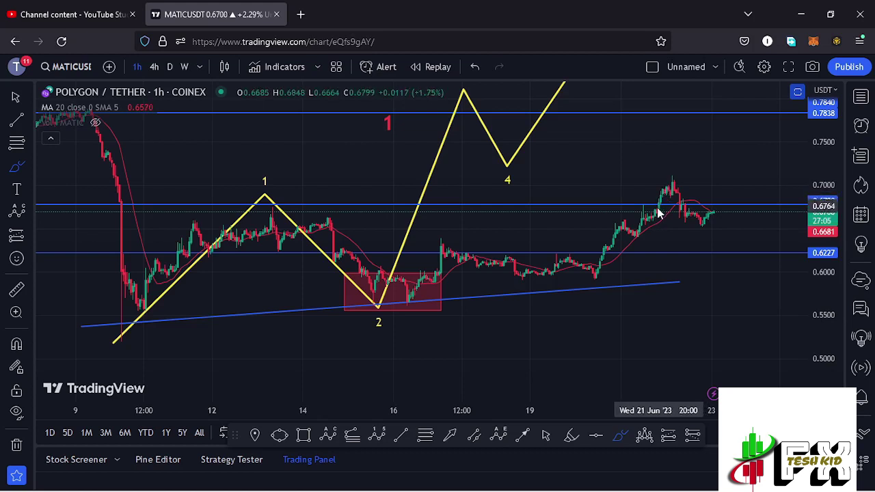
- Trace a red arch over the recent peak, remove it, and zoom out to reveal blue wave 5
drag(662, 198, 672, 176)
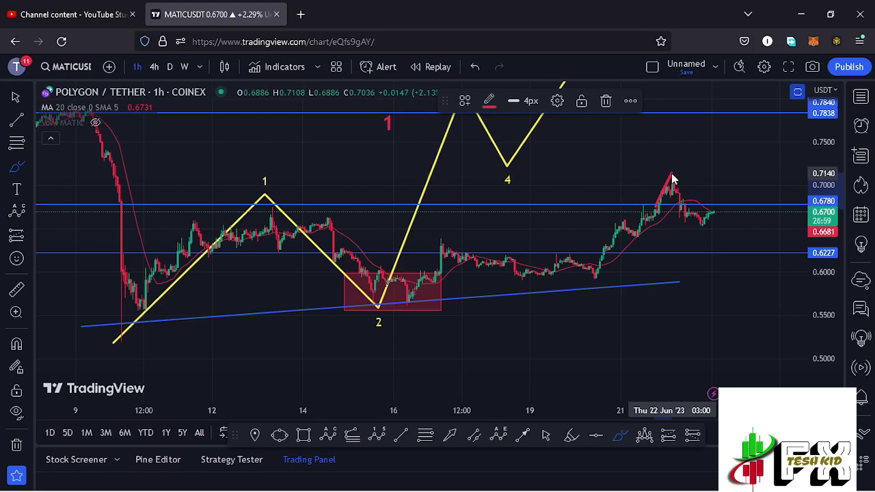
drag(675, 179, 684, 212)
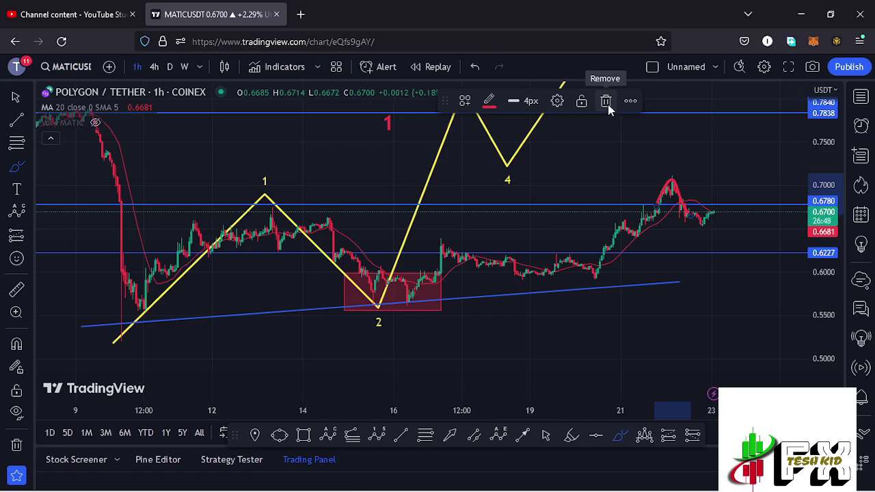
click(545, 217)
scroll(520, 240, down, 3)
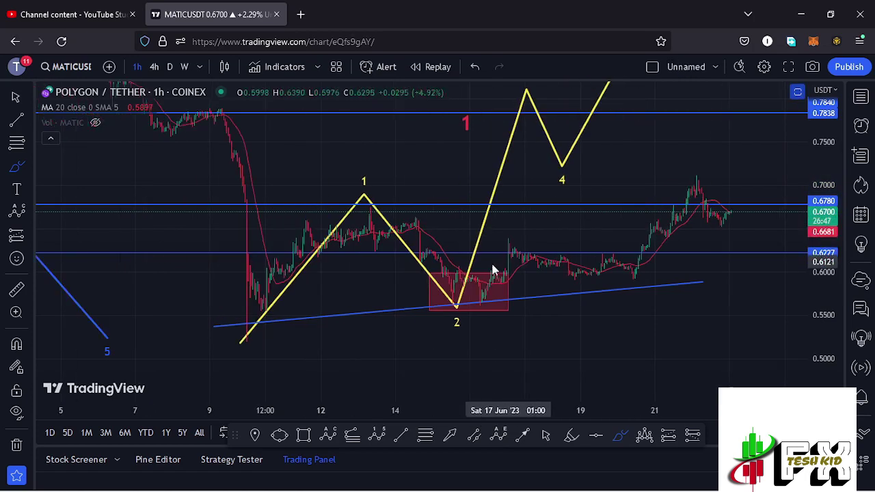
- Extend the red wave 2 box (0.5559–0.5992) so it starts at 14 Jun 13:00
click(546, 436)
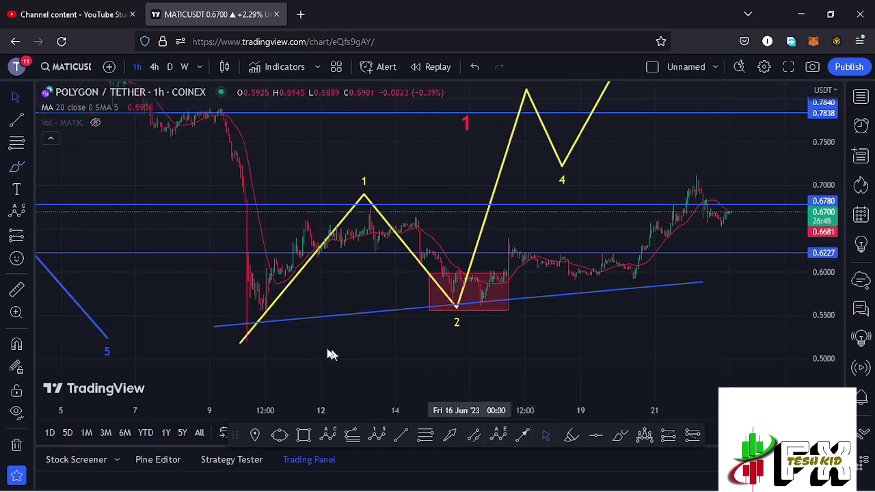
drag(313, 350, 441, 336)
scroll(424, 328, up, 2)
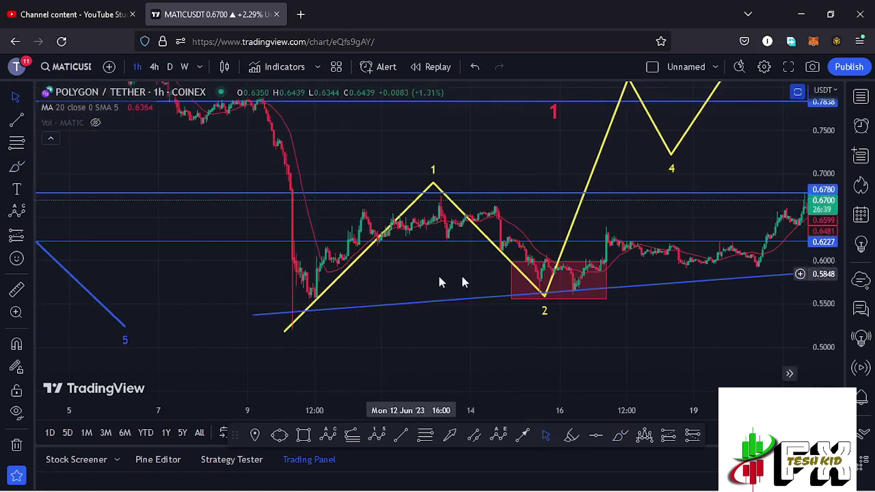
drag(460, 277, 366, 285)
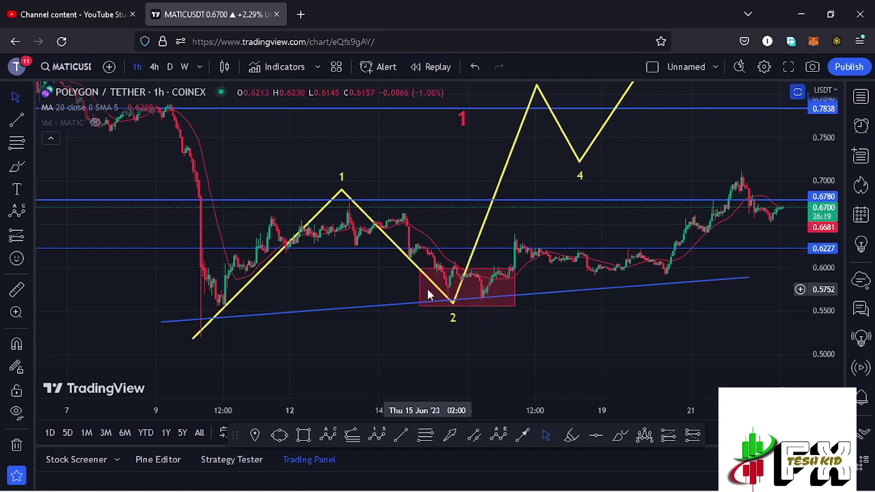
drag(420, 288, 405, 288)
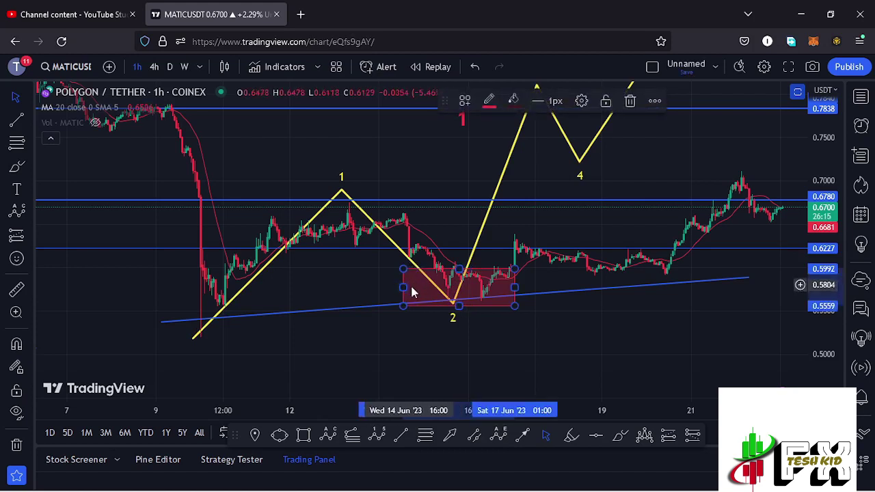
- Draw a trial Fib retracement from the 0.5206 low to 0.6764, delete it, and reframe the 1-2-3-4 count
click(425, 436)
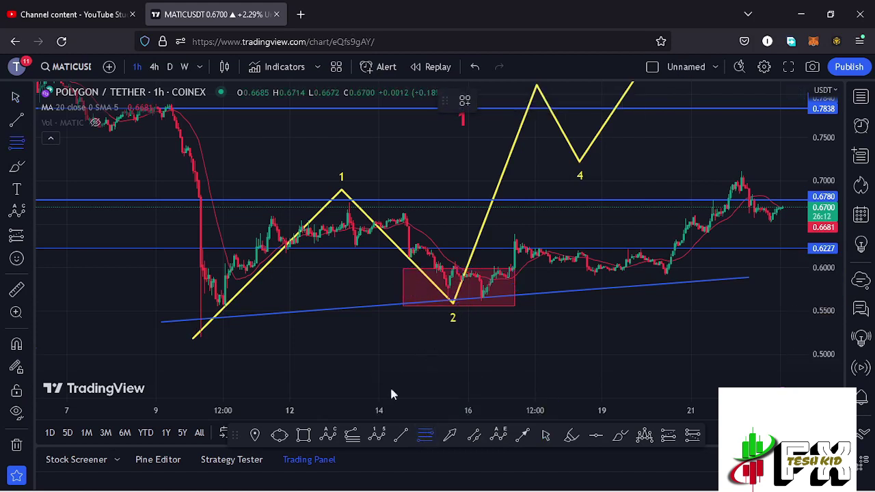
click(199, 336)
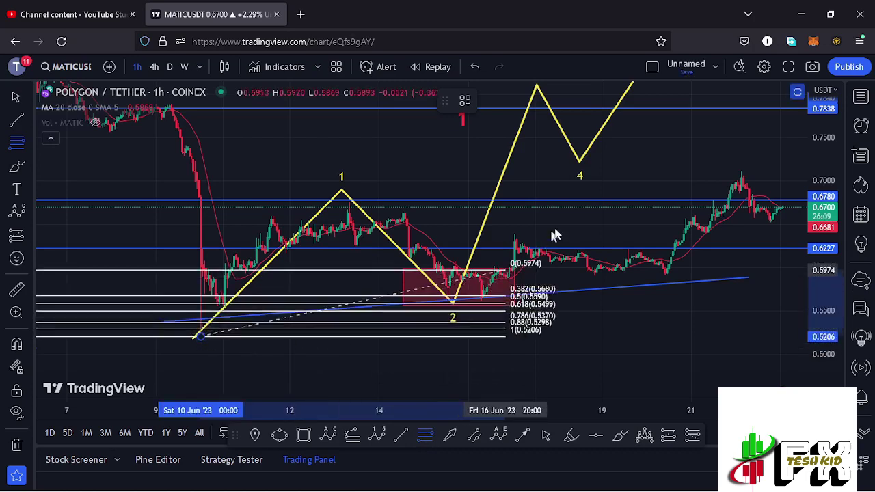
click(625, 203)
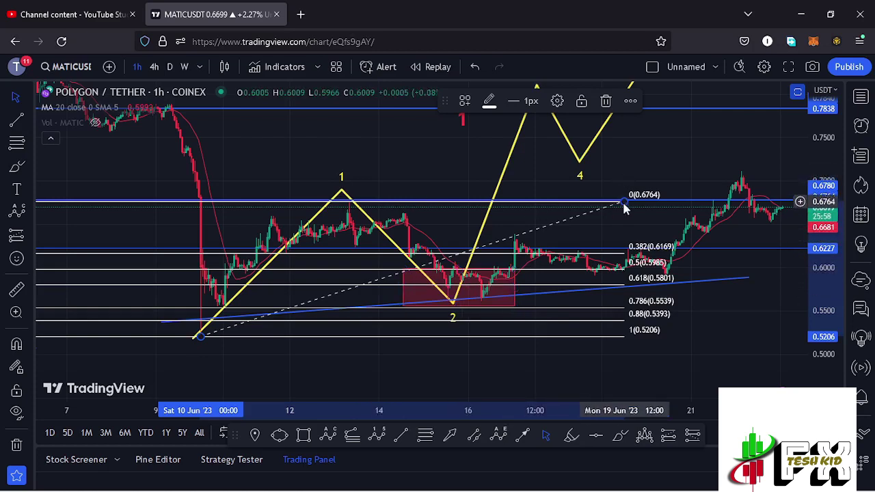
click(606, 100)
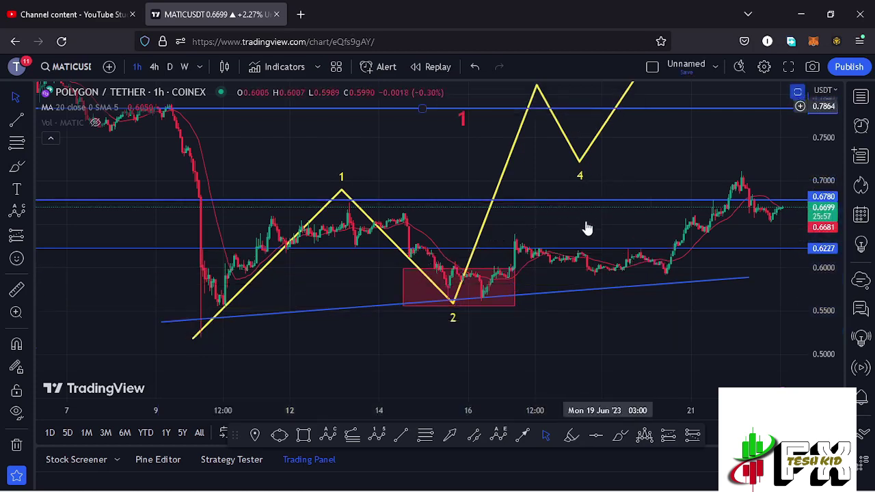
scroll(651, 219, down, 2)
drag(651, 219, 475, 233)
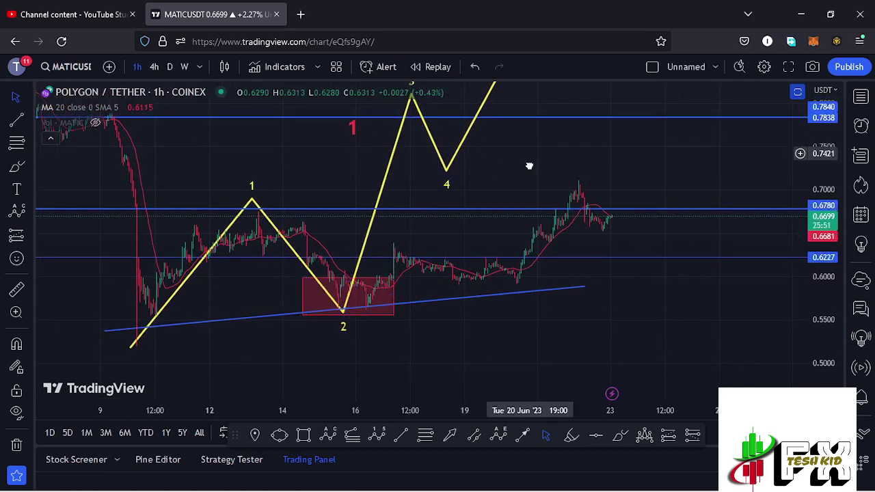
- Add a trend-based Fib extension with 0 at 0.5604, 1 at 0.7177 and 1.618 at 0.8149
drag(529, 164, 529, 193)
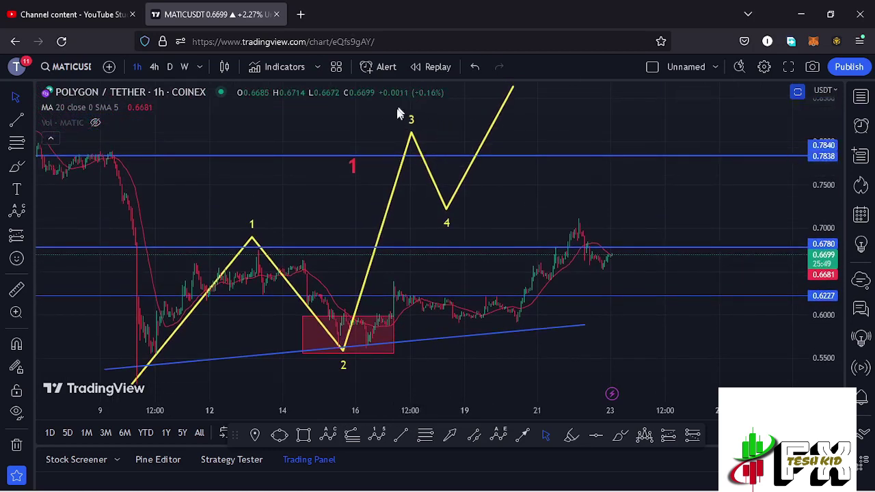
drag(410, 221, 443, 199)
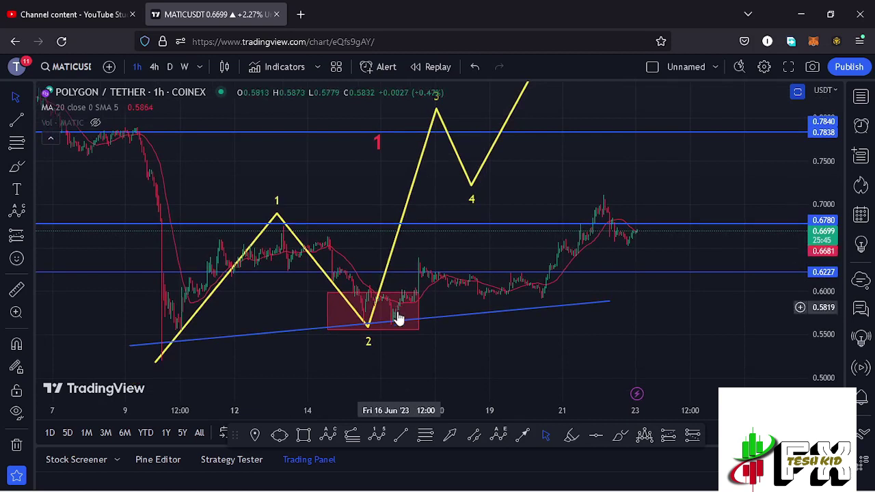
click(353, 439)
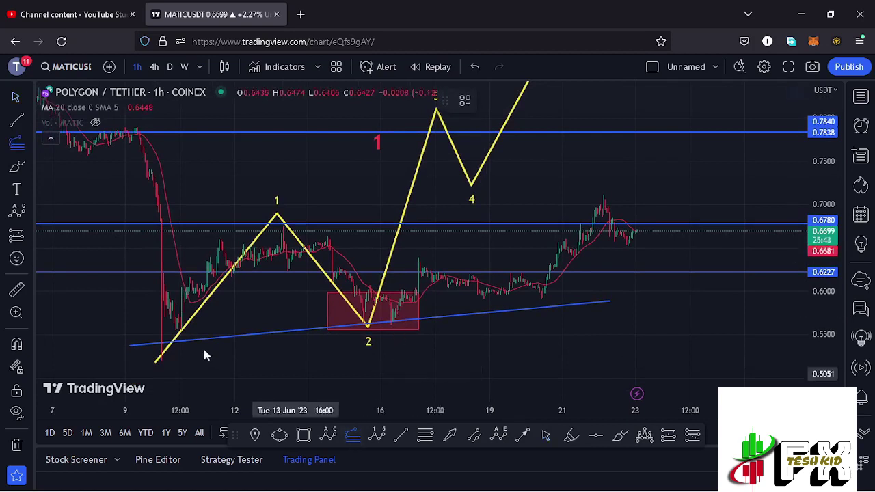
click(159, 359)
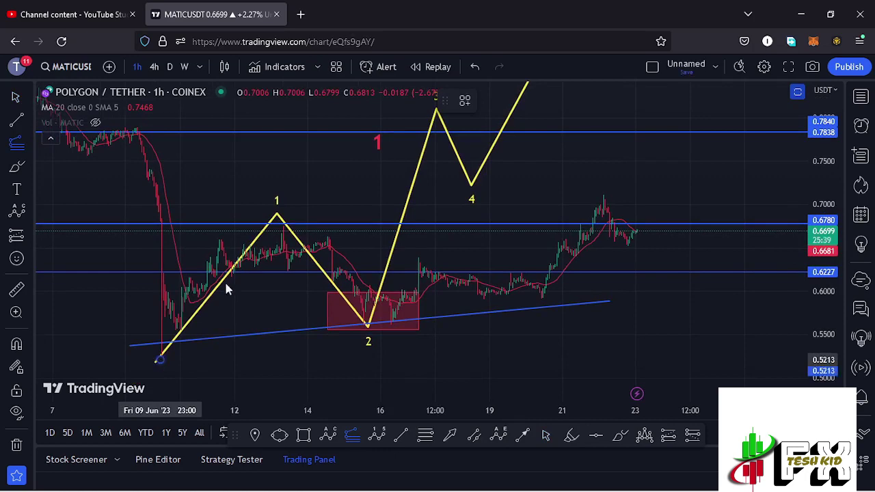
click(283, 224)
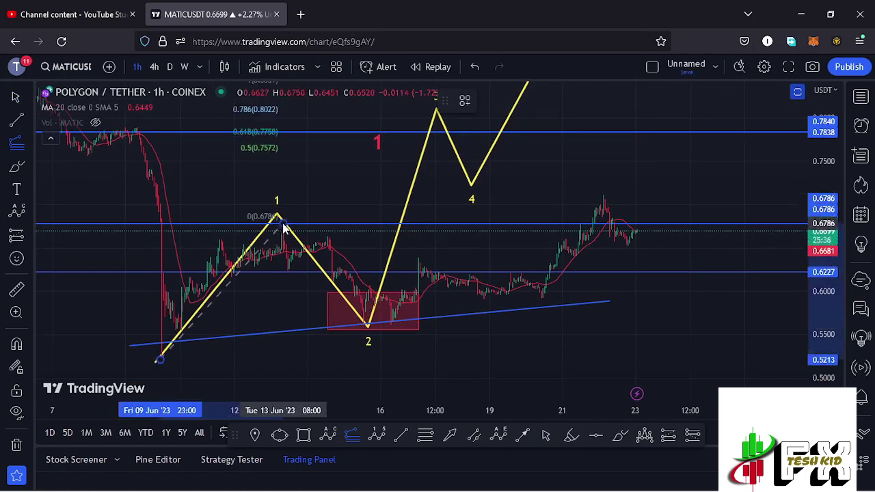
click(643, 322)
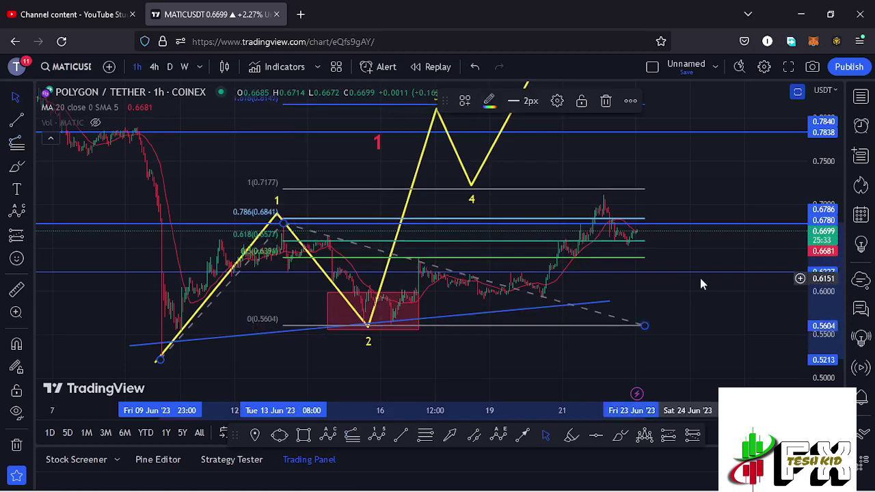
click(722, 170)
drag(721, 167, 724, 193)
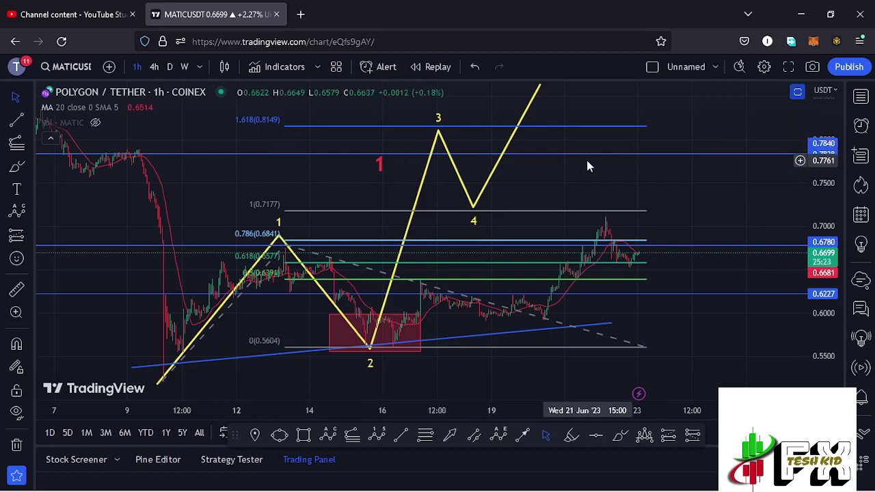
click(647, 347)
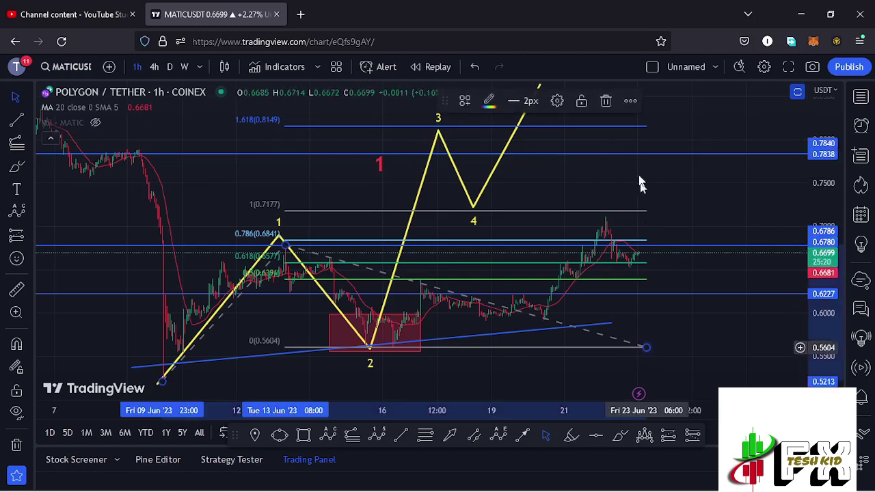
click(606, 100)
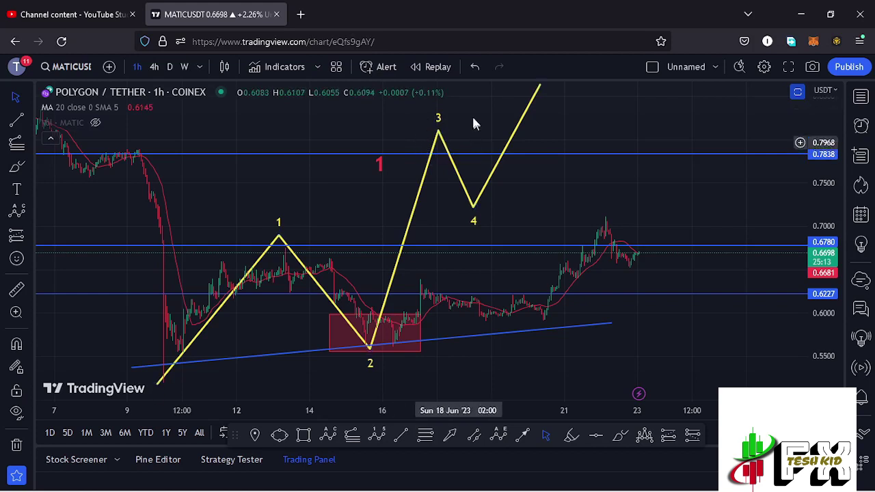
click(388, 276)
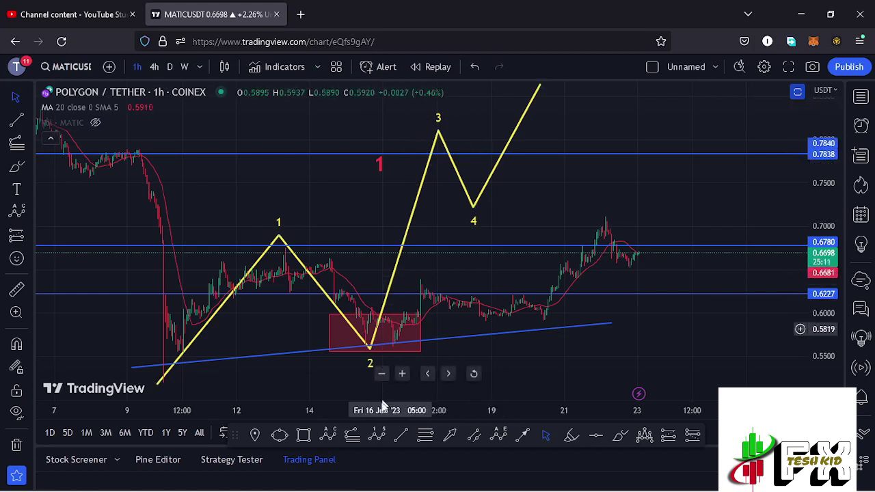
click(376, 436)
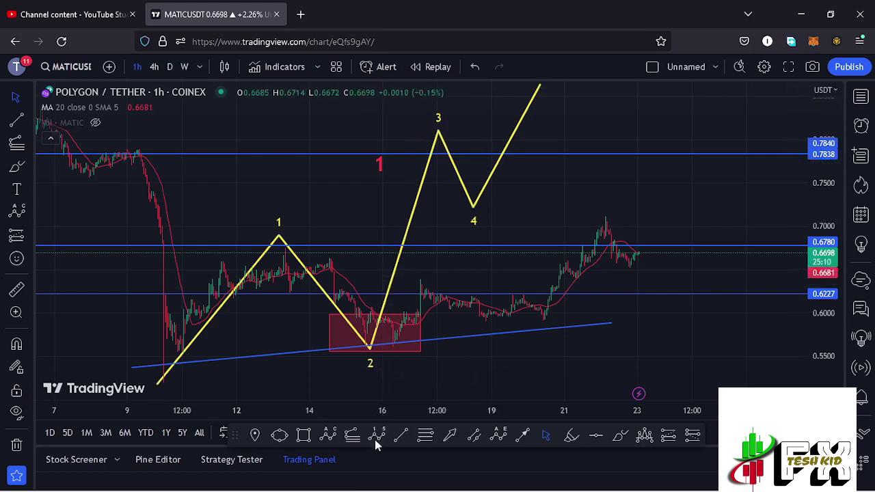
click(367, 347)
click(368, 283)
click(379, 287)
click(377, 224)
click(396, 238)
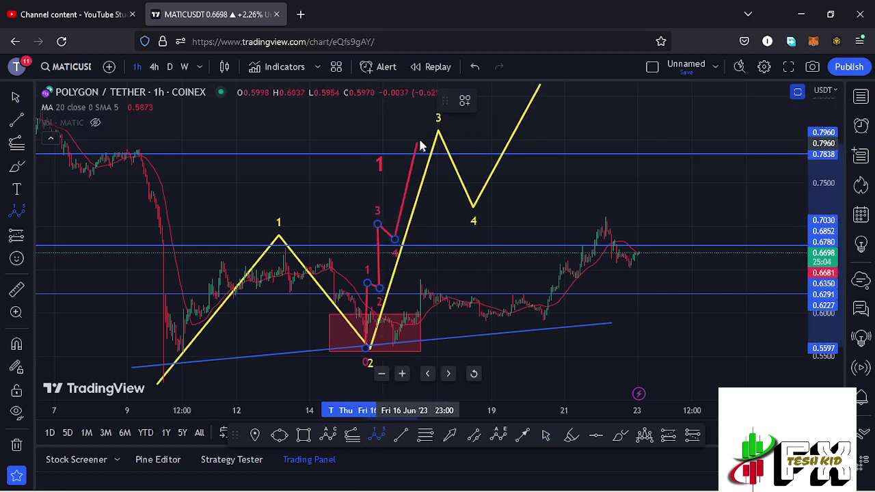
click(420, 138)
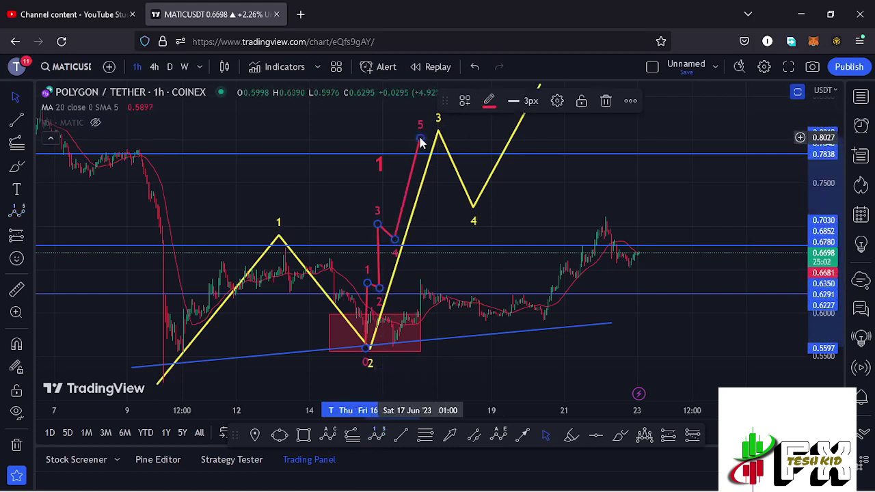
click(605, 101)
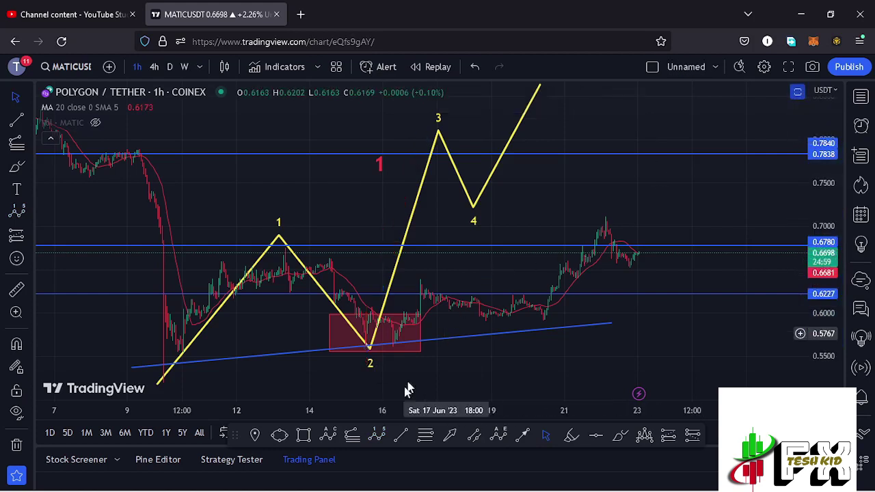
click(376, 437)
- Place red Elliott impulse points 0–5 from the wave 2 low to a wave 5 target near 0.8123
click(393, 347)
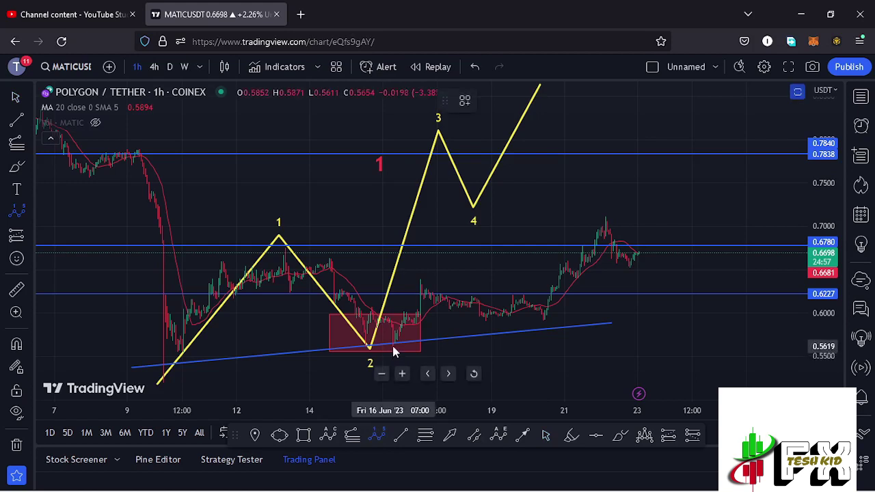
click(421, 280)
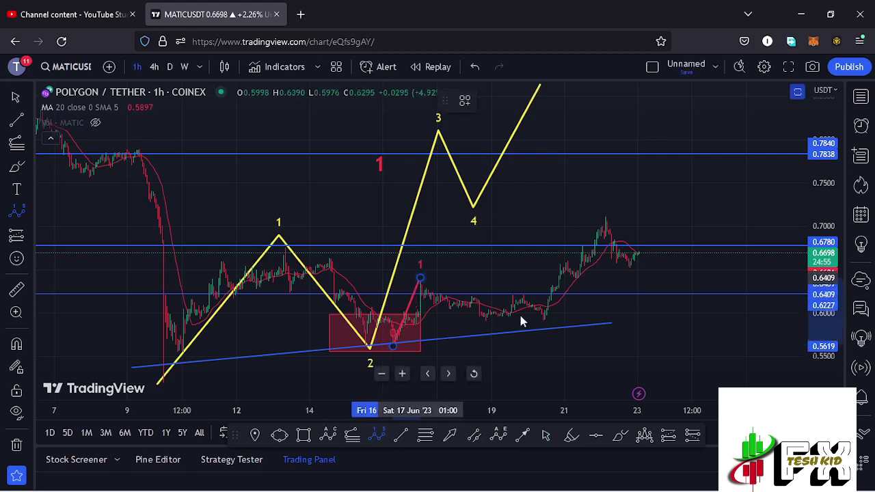
click(541, 319)
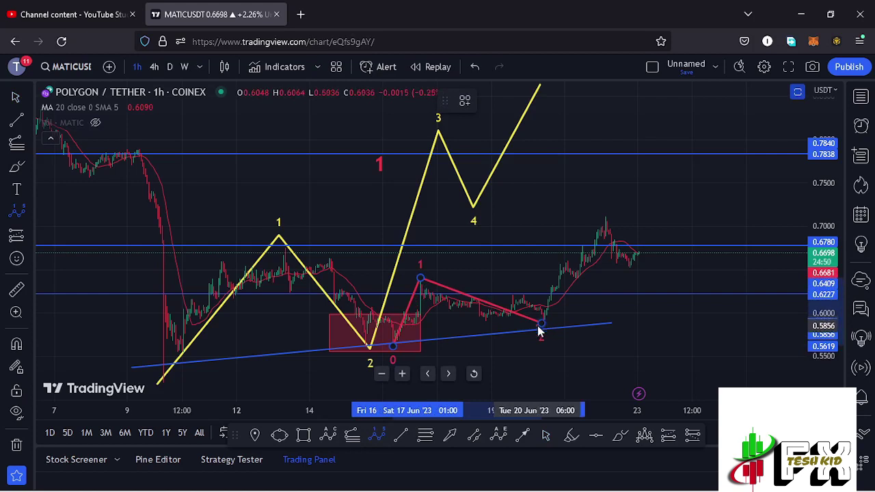
click(613, 220)
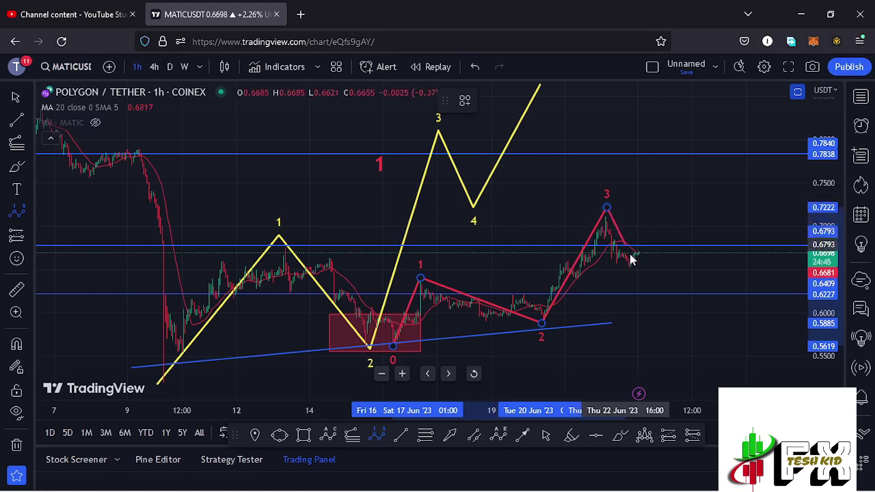
click(634, 268)
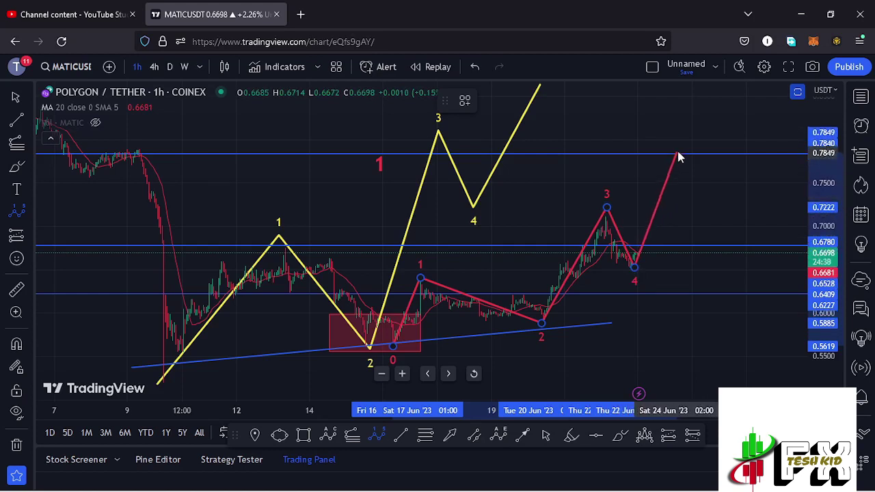
click(680, 130)
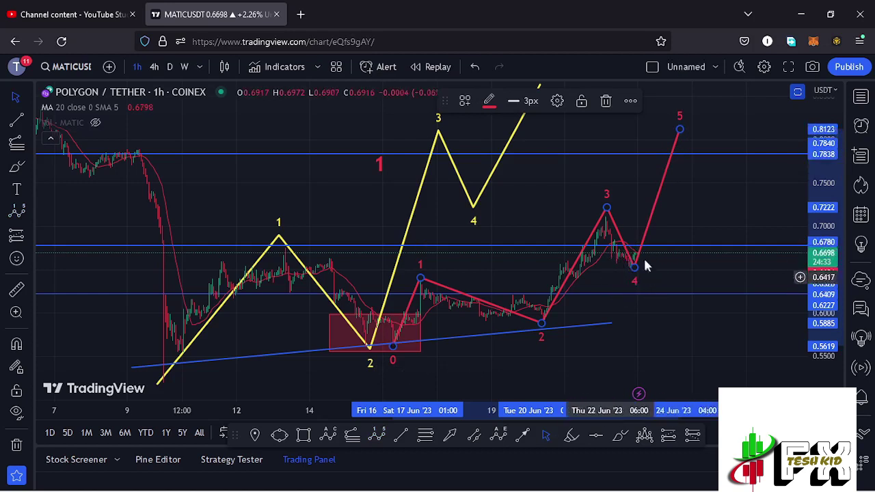
- Lower the red count's wave 4 and wave 2 points slightly
drag(636, 272, 636, 277)
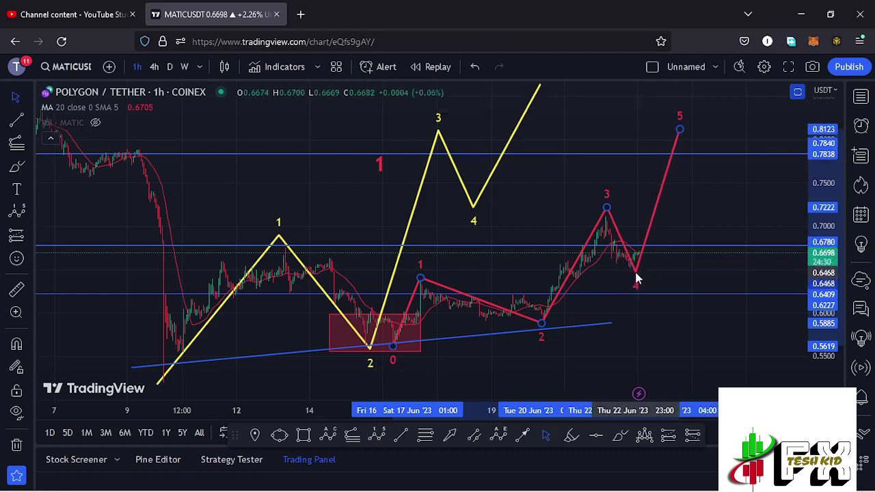
scroll(588, 301, up, 2)
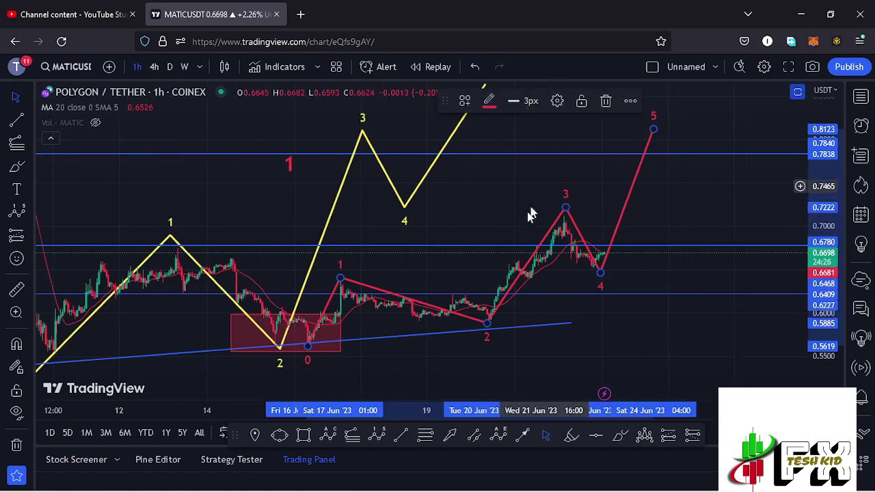
drag(488, 325, 487, 332)
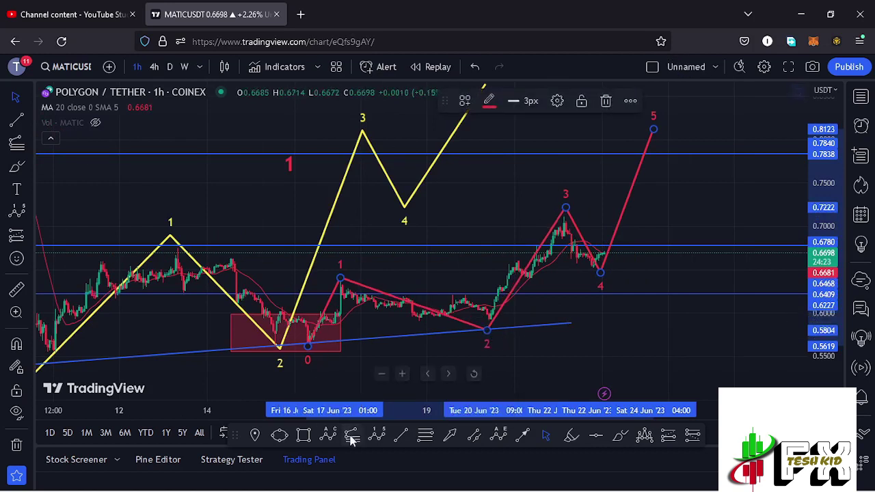
click(342, 366)
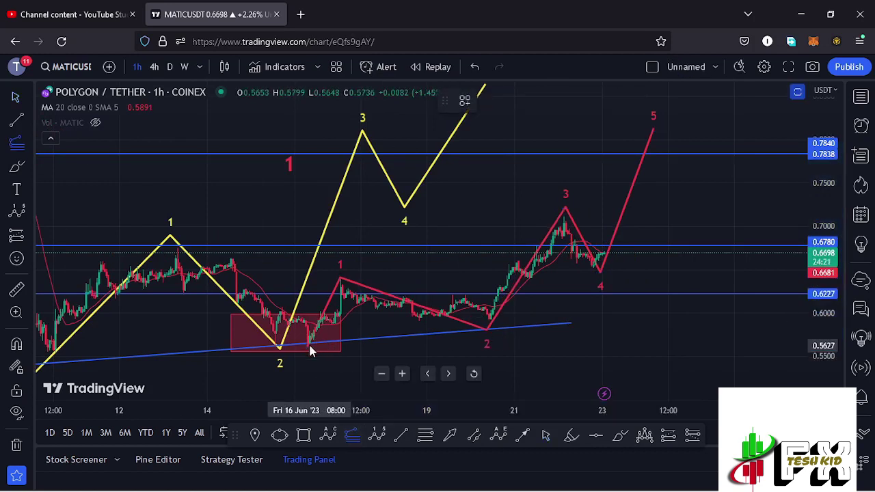
click(342, 281)
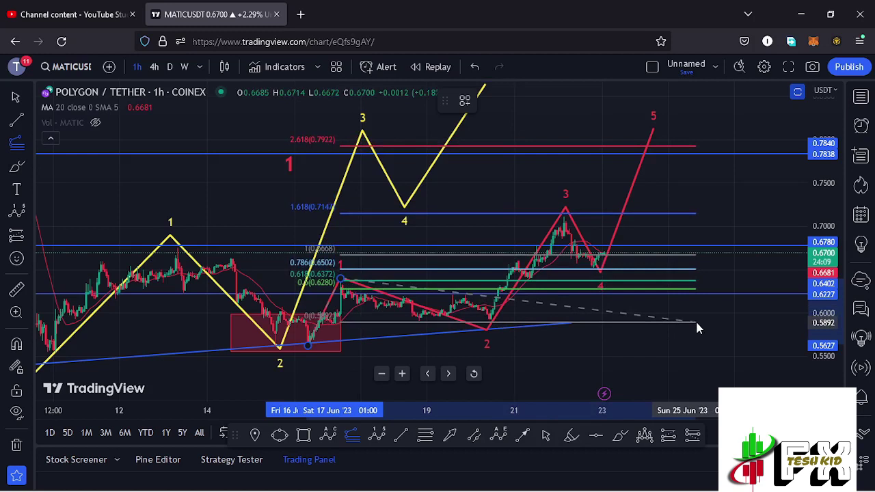
click(697, 323)
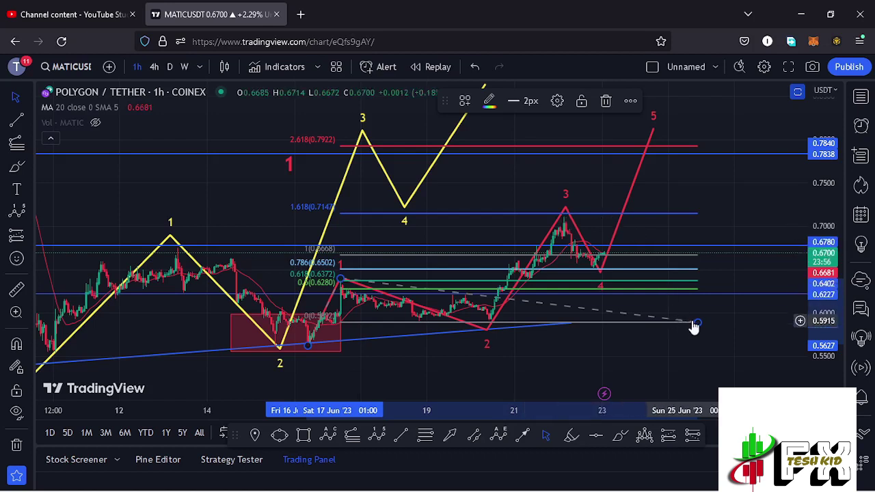
click(606, 100)
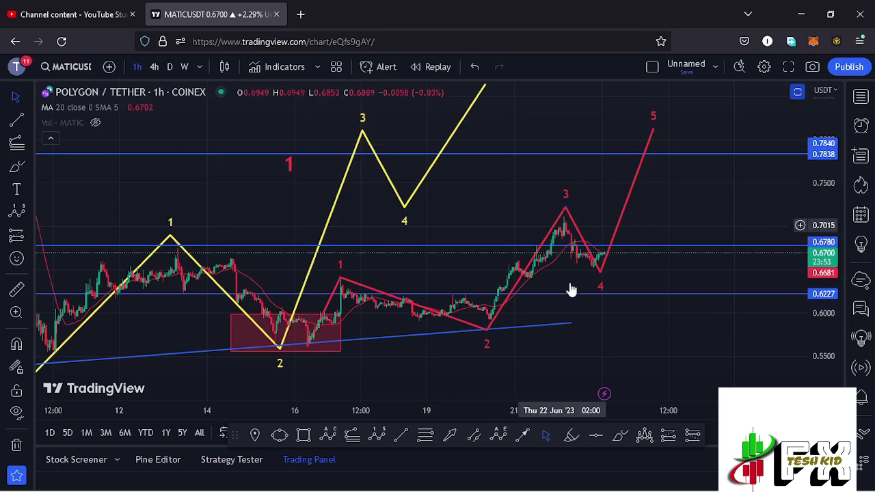
- Stretch the price scale and draw a Fib retracement from the 0.5921 wave 2 low to 0.7120
scroll(569, 290, up, 3)
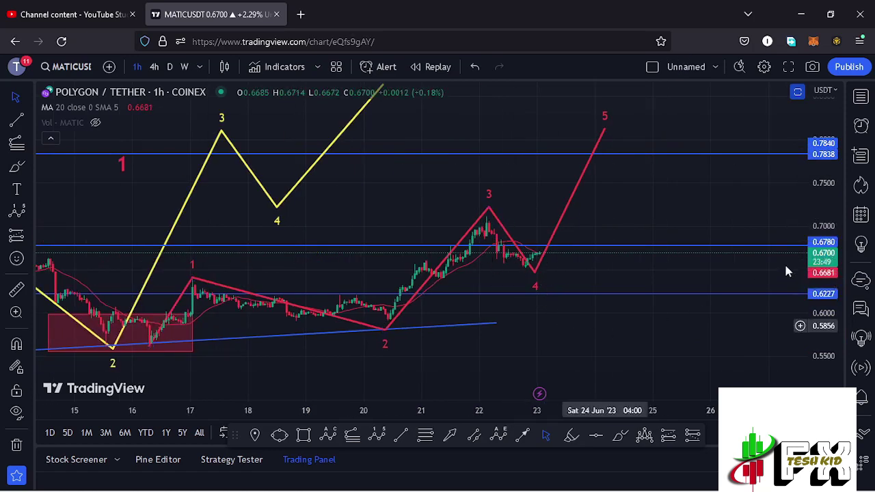
drag(825, 305, 826, 281)
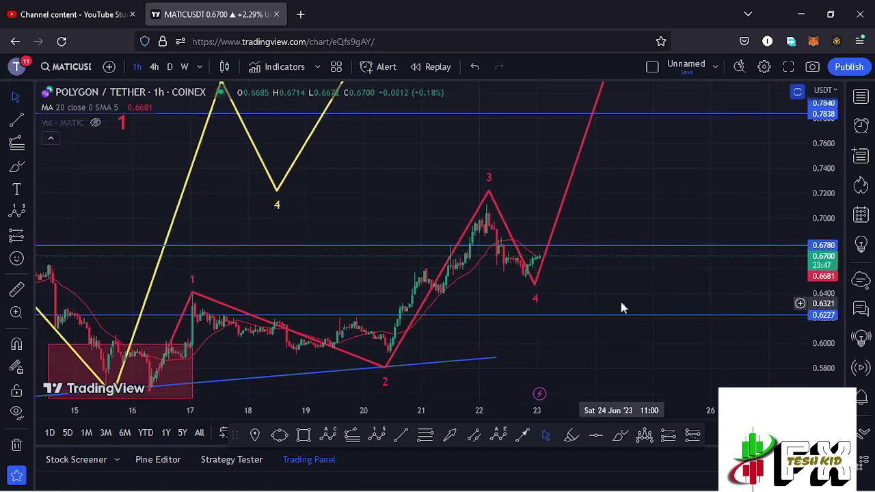
drag(661, 258, 669, 253)
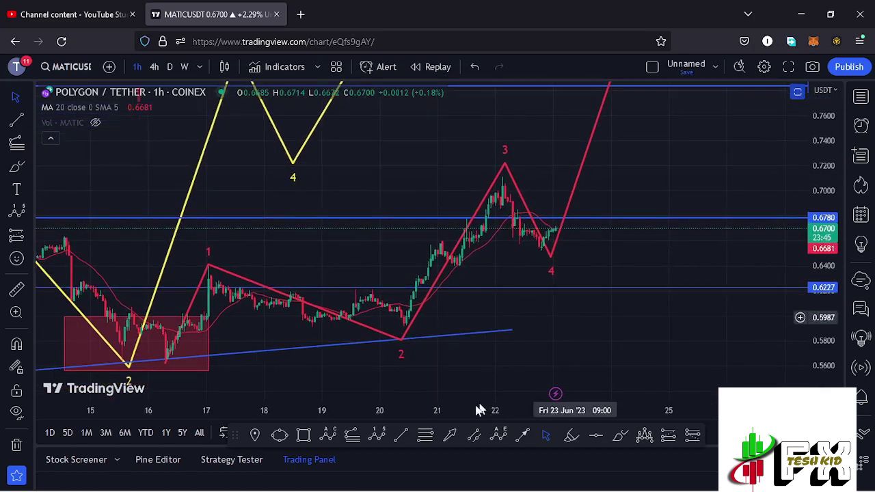
click(426, 435)
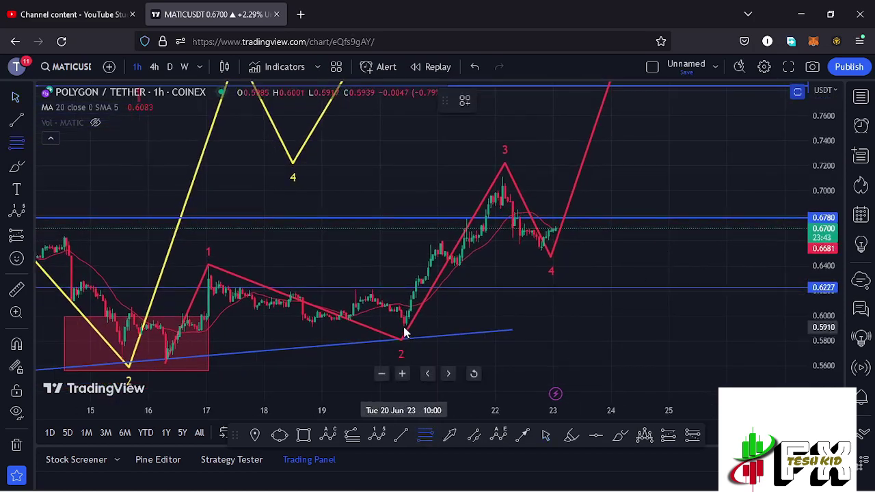
click(403, 326)
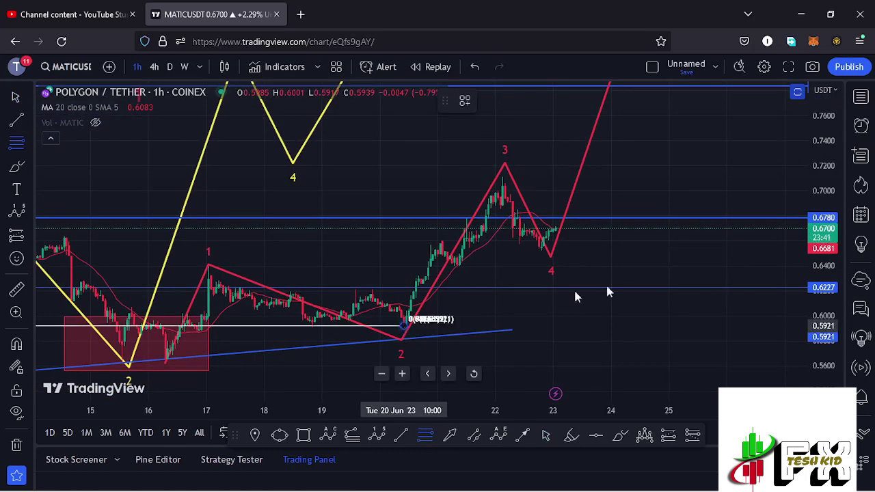
click(722, 176)
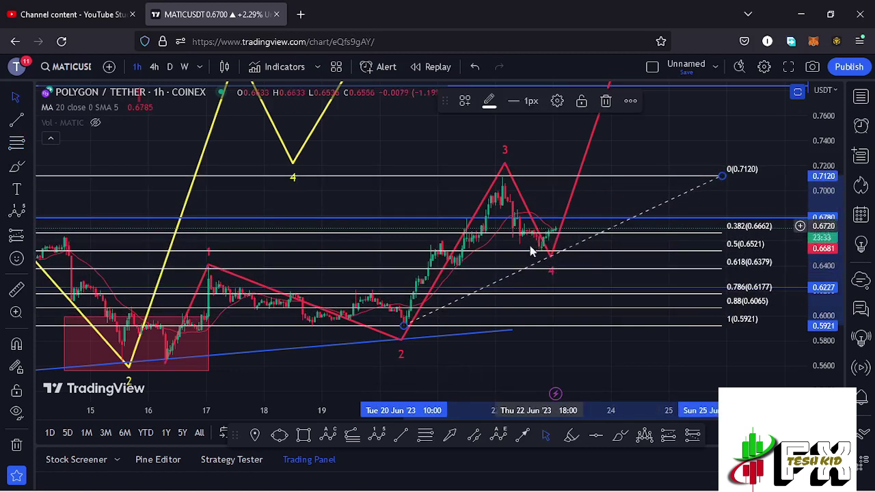
- Box the wave 4 pullback with a small blue rectangle, then delete the Fib retracement
key(alt+shift+r)
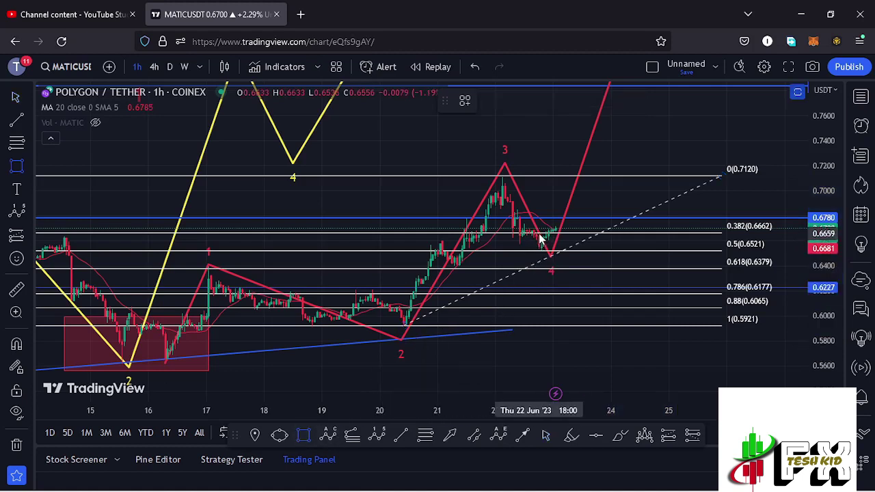
mouse_move(539, 232)
mouse_down()
mouse_move(563, 249)
mouse_move(530, 239)
mouse_up()
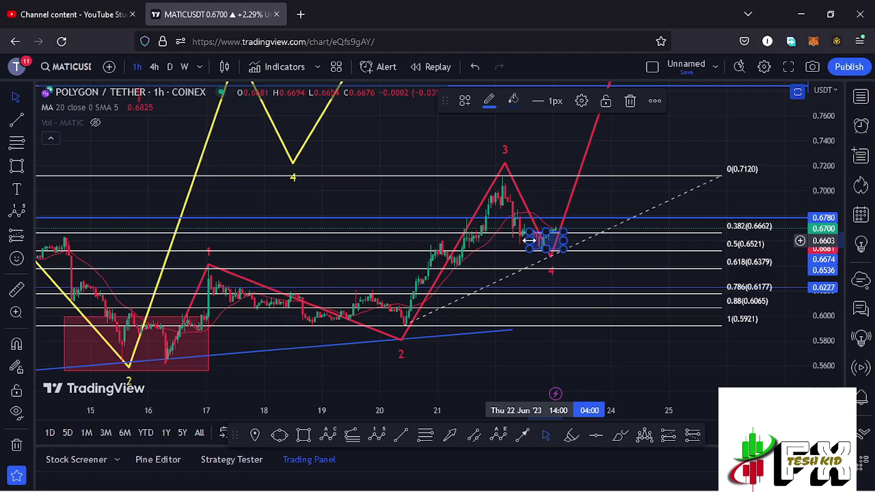
click(722, 179)
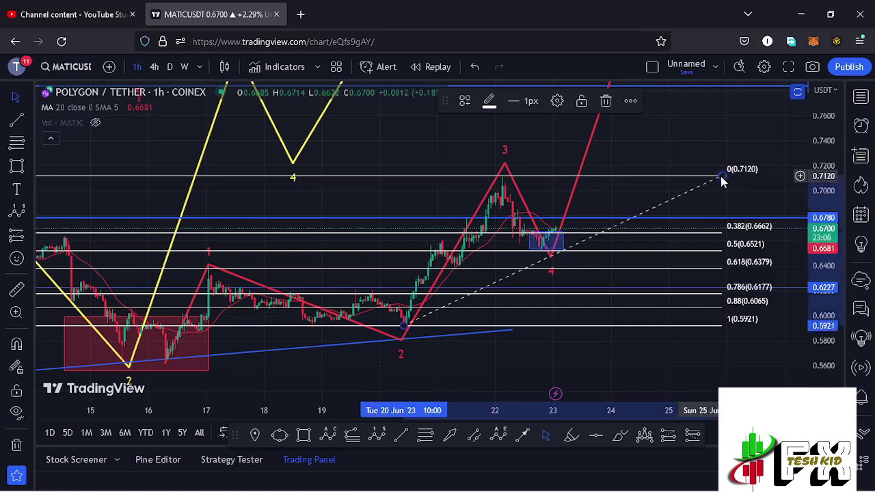
click(606, 102)
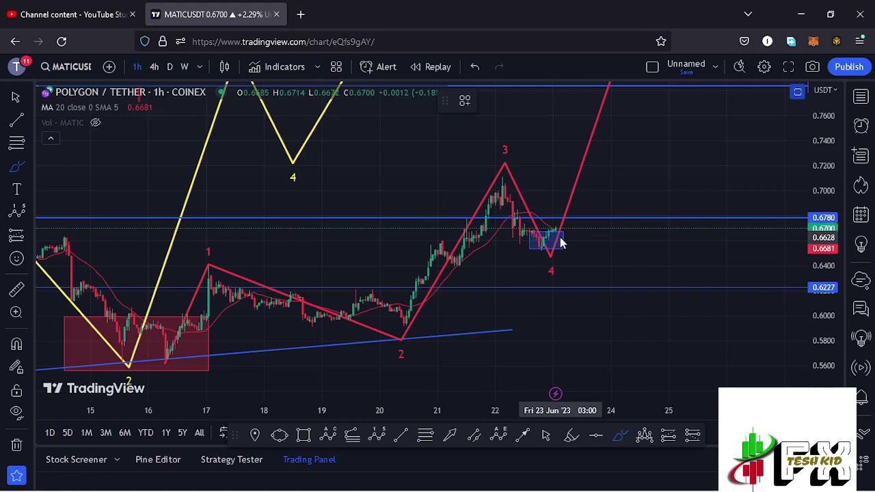
- Sketch red strokes around waves 4 and 3, undo them, and compress the price scale to show red wave 5
mouse_move(566, 226)
mouse_down()
mouse_move(582, 204)
mouse_move(590, 216)
mouse_move(612, 157)
mouse_up()
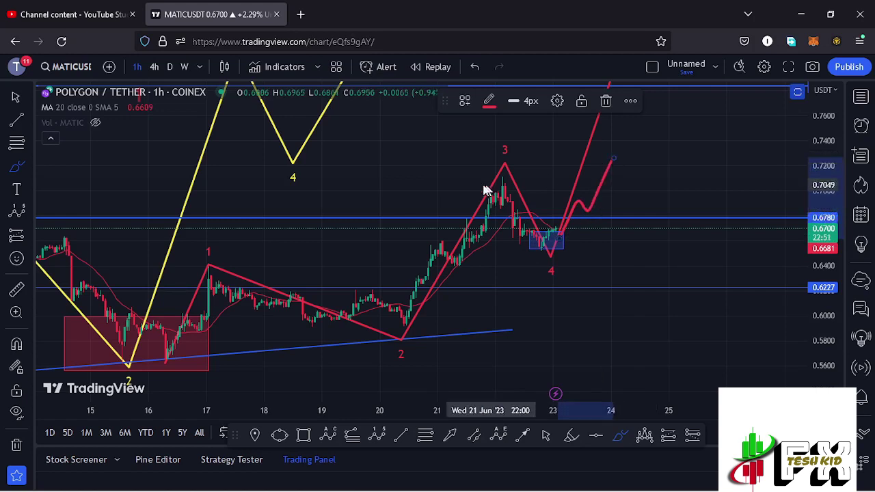
drag(497, 179, 514, 178)
drag(578, 180, 655, 184)
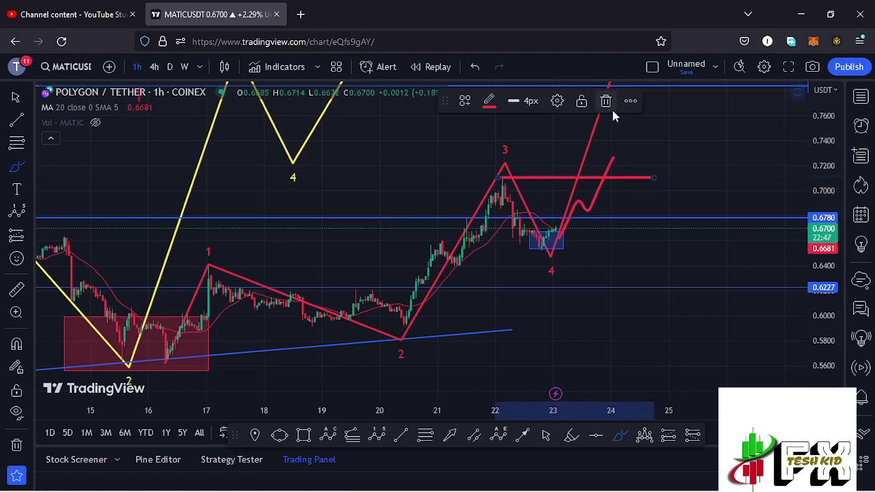
click(475, 66)
click(474, 66)
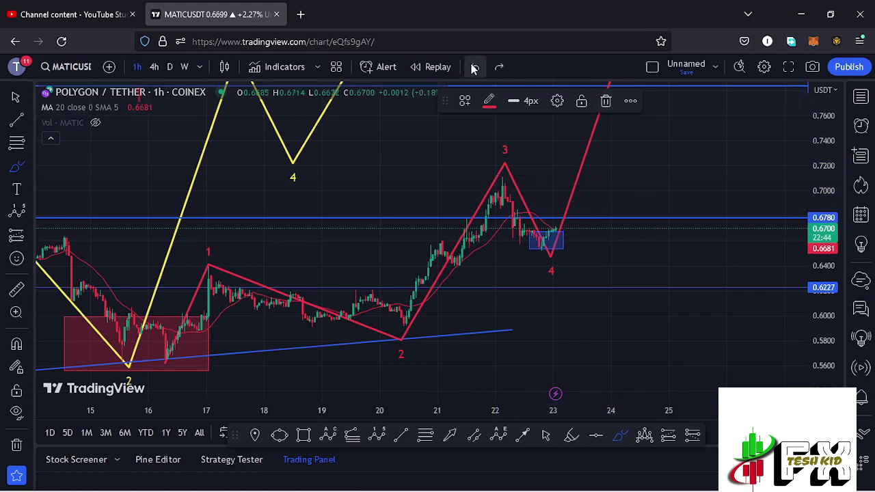
drag(830, 137, 830, 153)
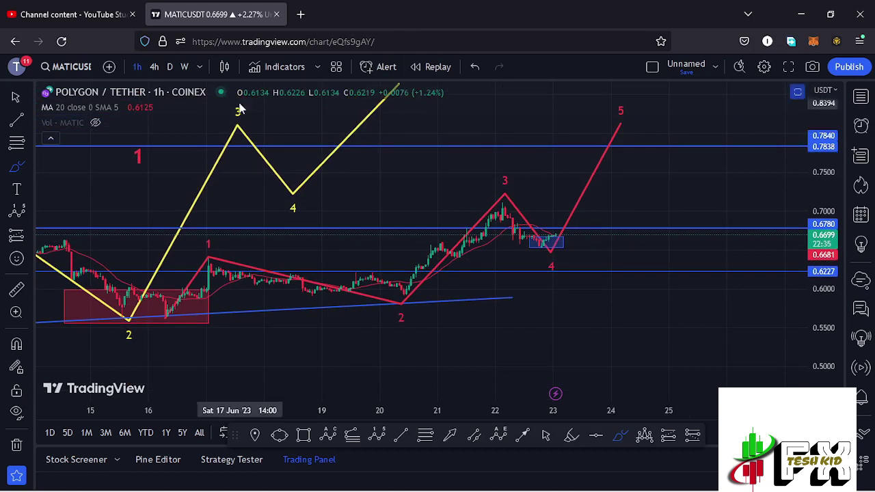
- Draw a blue (A)-(B)-(C) correction from the yellow wave-5 top down toward about 0.67
scroll(280, 175, down, 3)
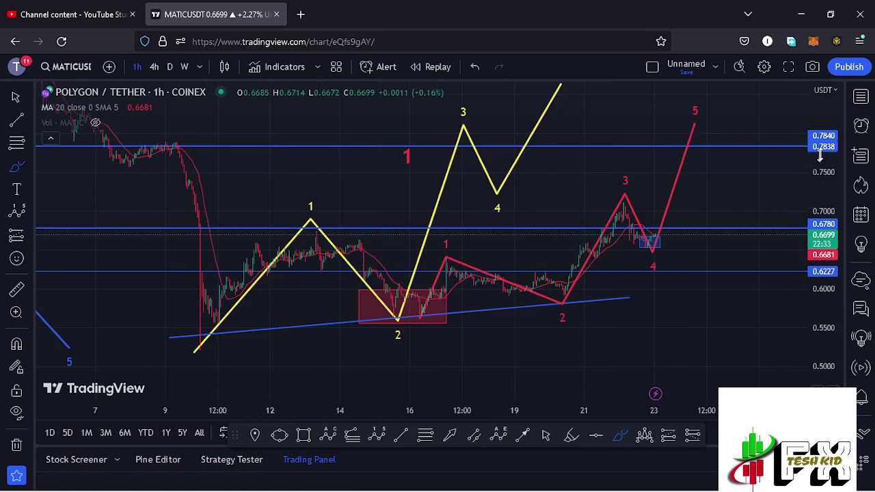
drag(824, 156, 823, 180)
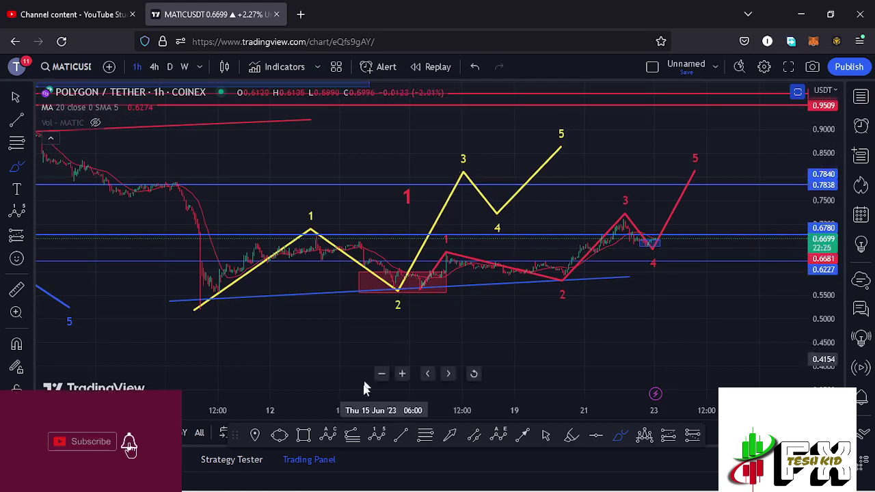
click(330, 436)
click(560, 146)
click(595, 197)
click(626, 158)
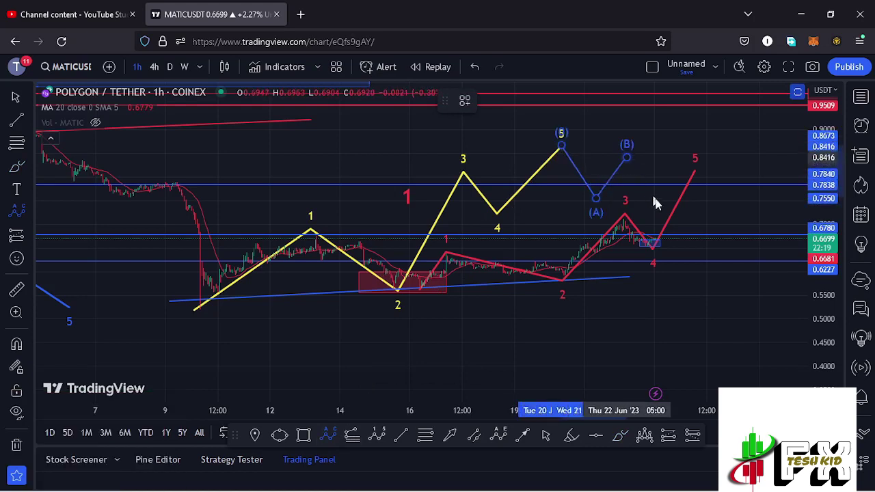
click(689, 238)
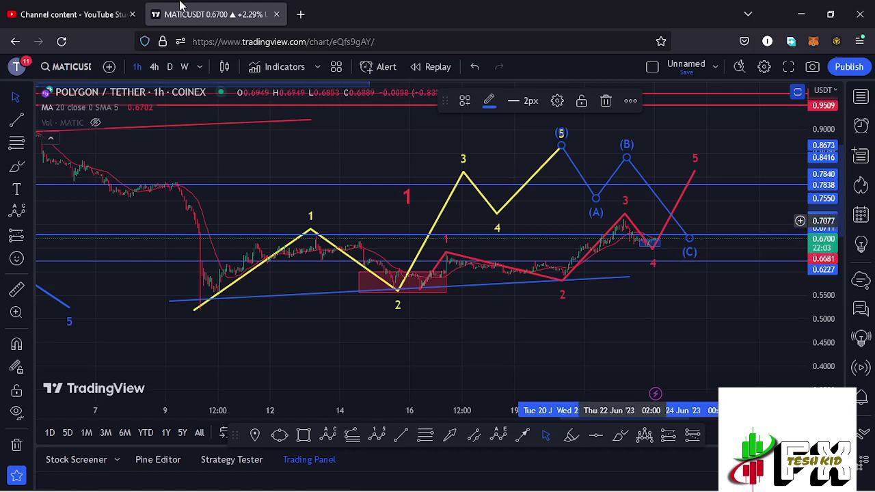
- Switch to the 4h interval and zoom out to the larger yellow 1–2–3 count and red ABC
click(153, 70)
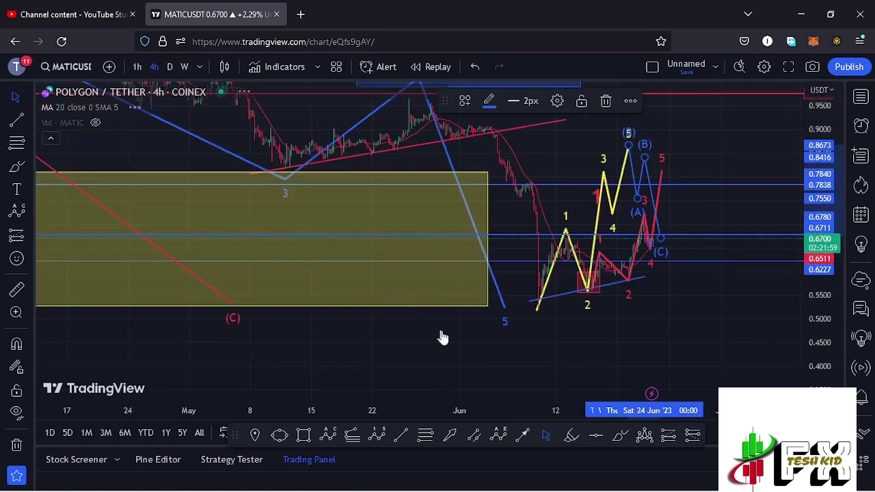
scroll(428, 290, down, 3)
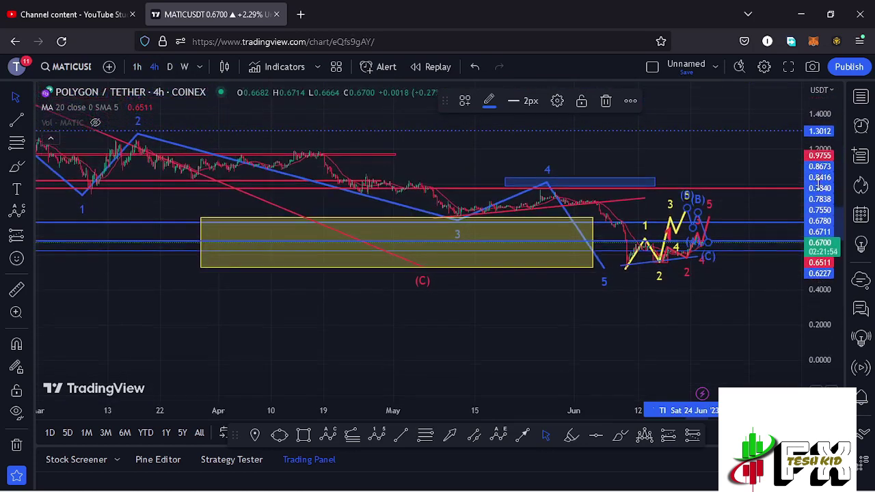
scroll(375, 299, down, 5)
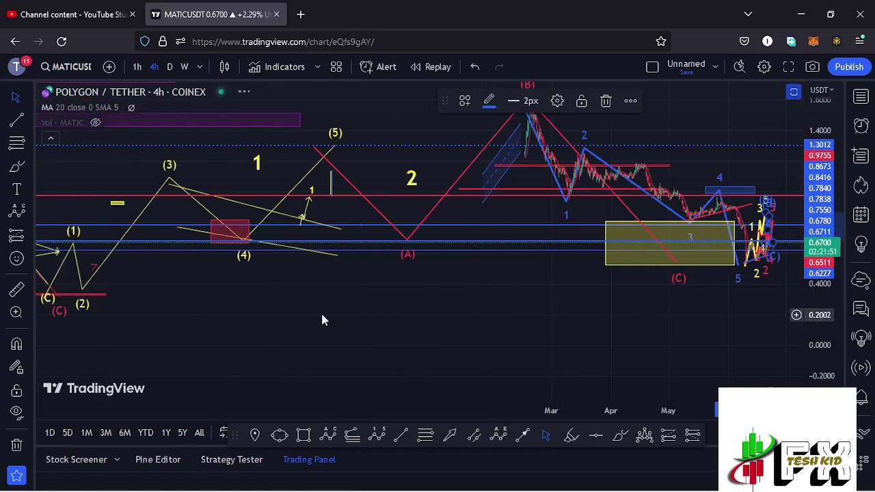
drag(247, 345, 260, 369)
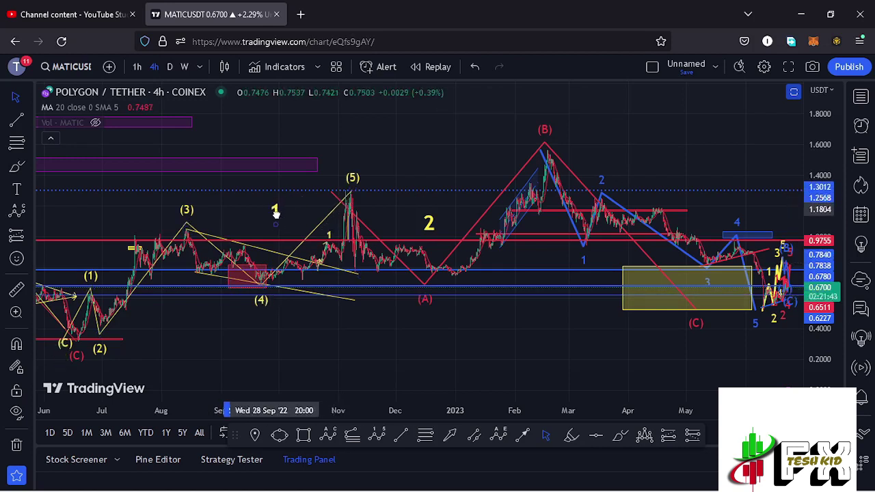
drag(451, 201, 367, 205)
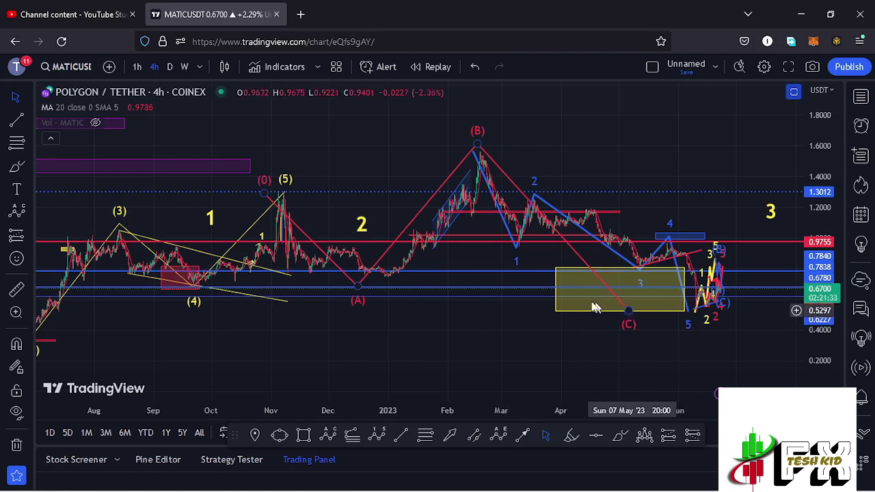
- Drag the yellow zone box's left edge leftward to widen it
click(556, 289)
mouse_move(556, 288)
mouse_down()
mouse_move(576, 288)
mouse_move(536, 288)
mouse_up()
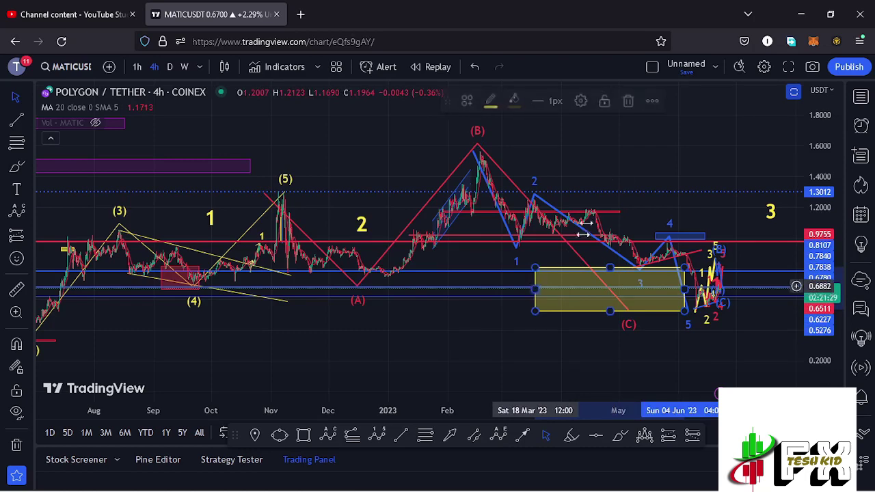
drag(662, 165, 643, 173)
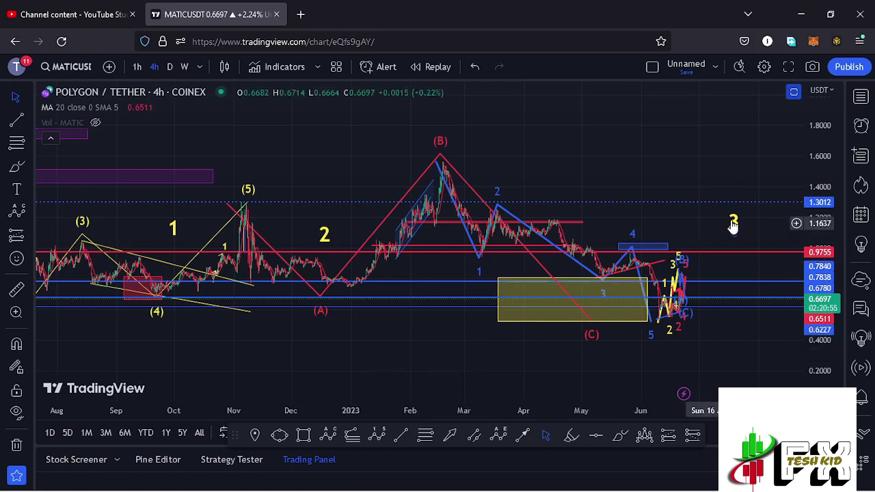
- Nudge the yellow 3 label, then draw a trend-based Fib extension from the (C) low through the (5) peak
drag(733, 227, 737, 217)
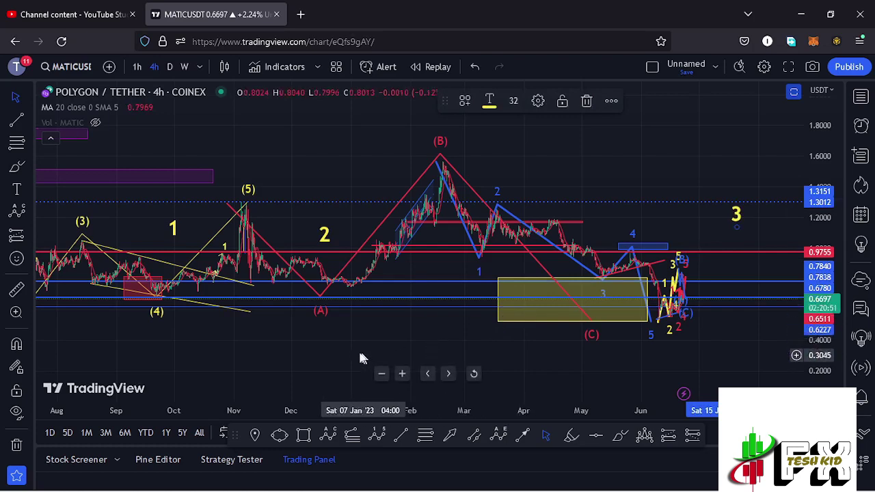
drag(363, 359, 472, 339)
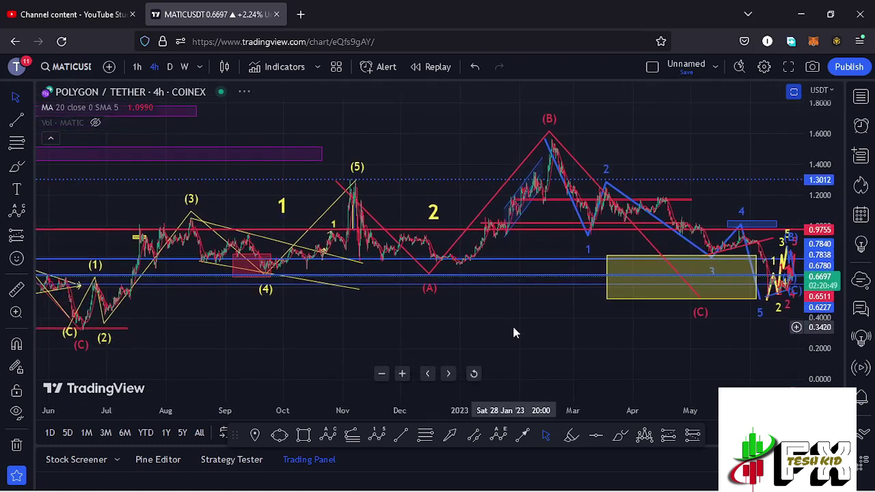
click(353, 436)
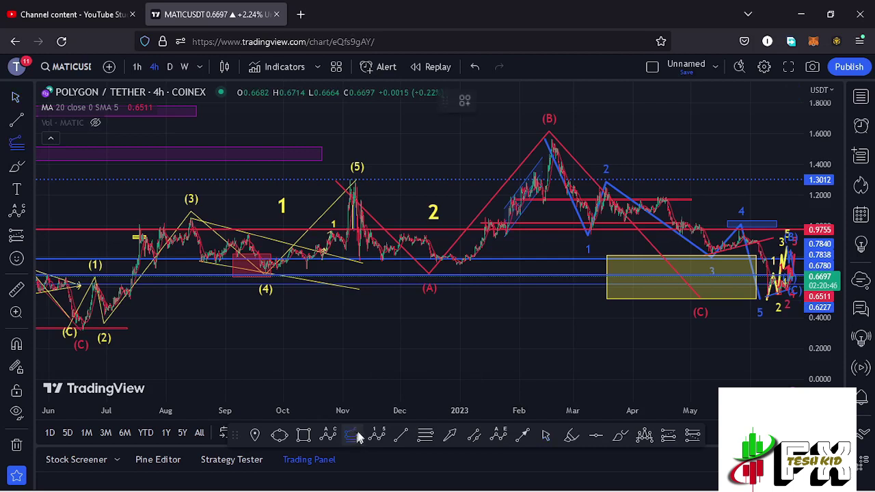
click(82, 327)
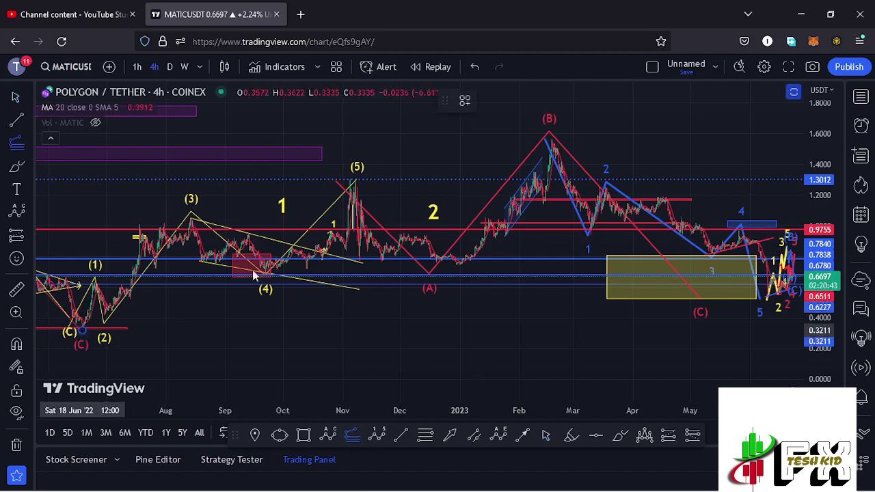
click(350, 182)
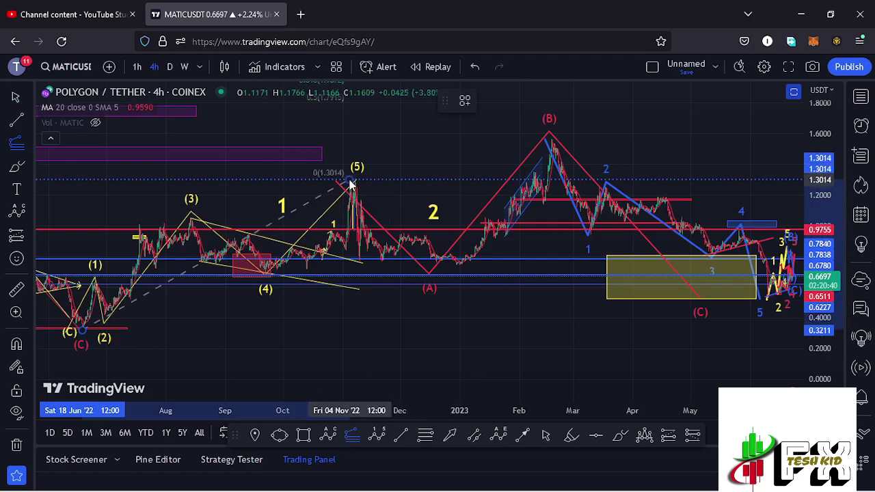
click(792, 294)
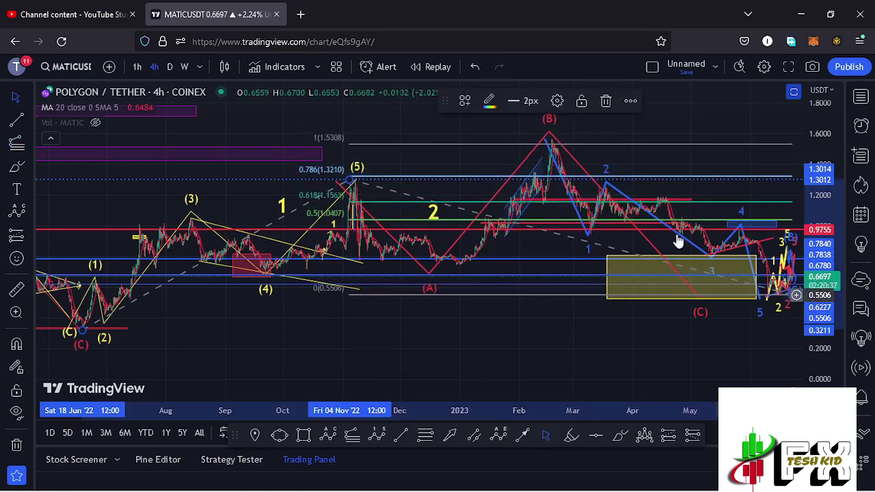
click(797, 295)
click(736, 130)
mouse_move(736, 130)
mouse_down()
mouse_move(692, 181)
mouse_move(600, 257)
mouse_up()
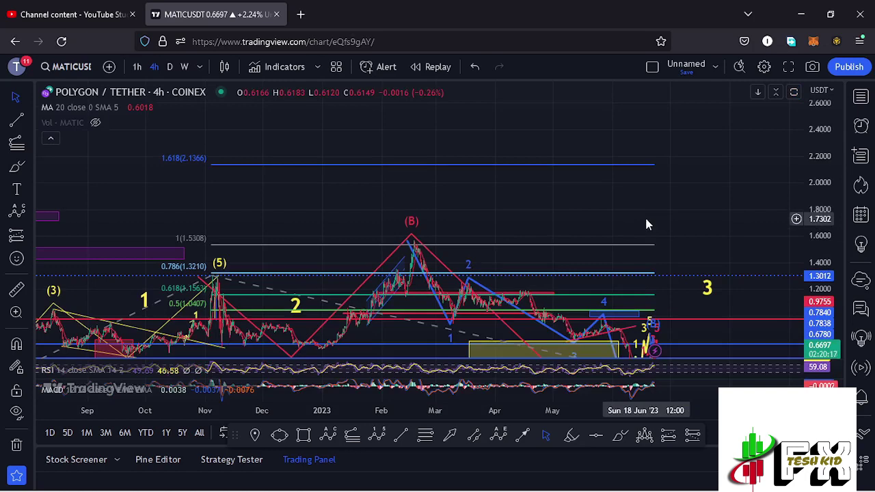
double_click(651, 208)
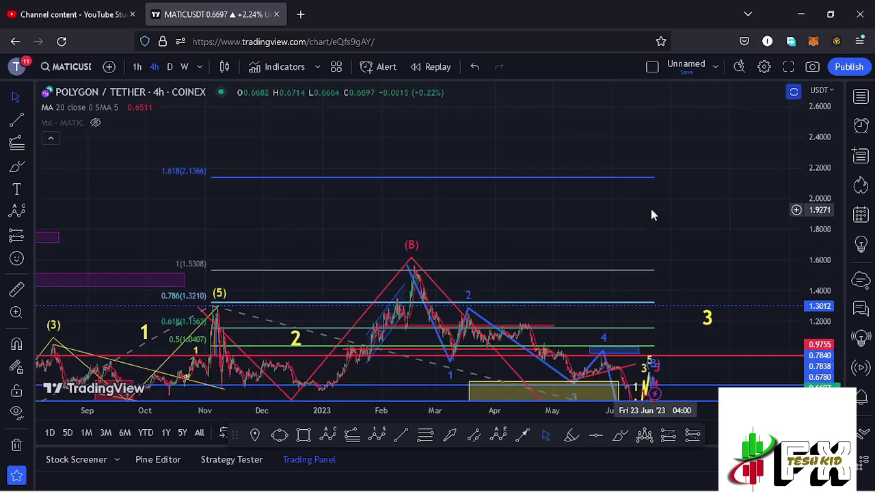
double_click(651, 208)
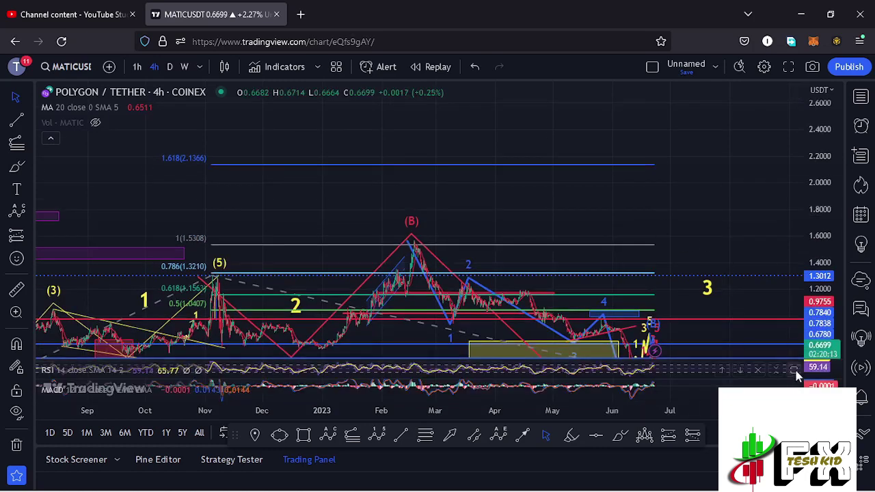
click(794, 371)
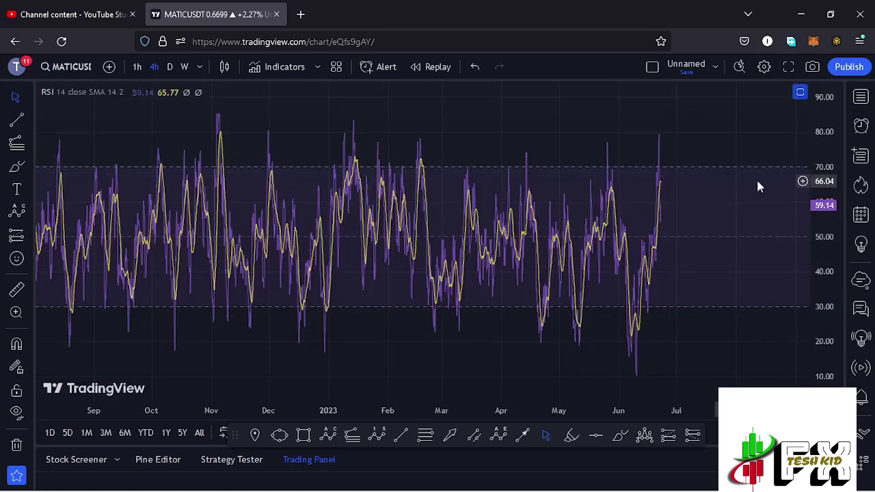
click(802, 94)
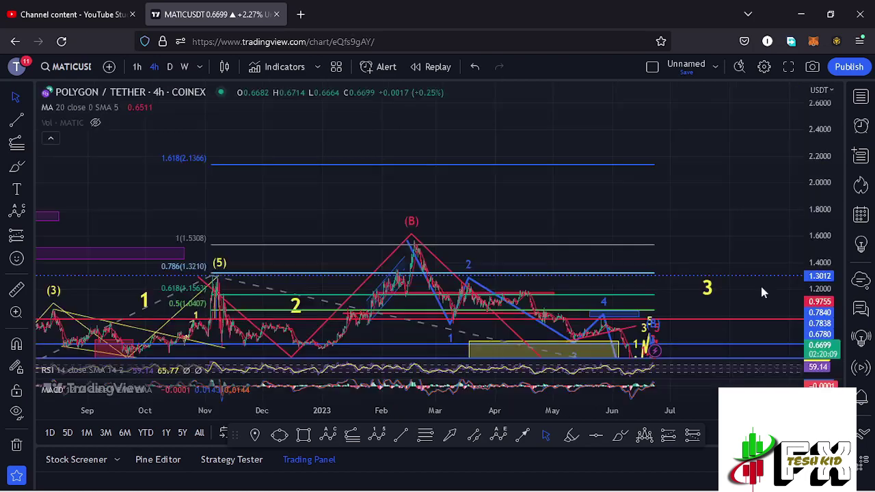
click(794, 388)
scroll(685, 357, up, 5)
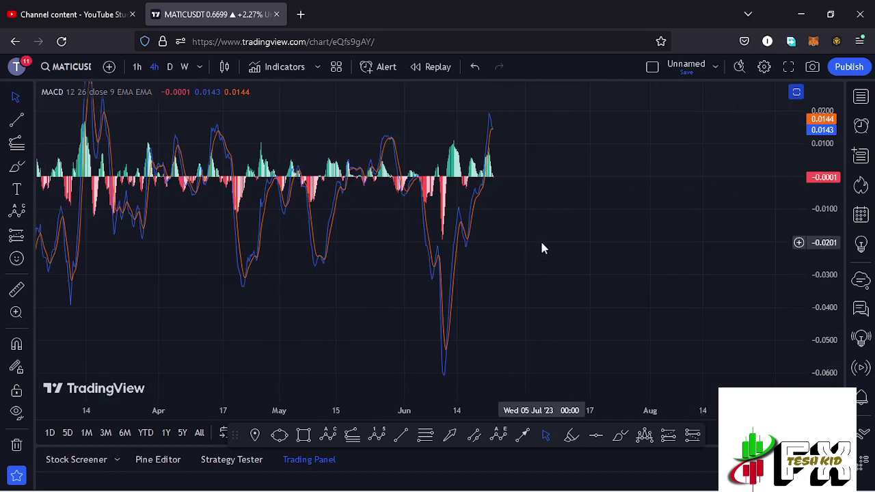
double_click(518, 244)
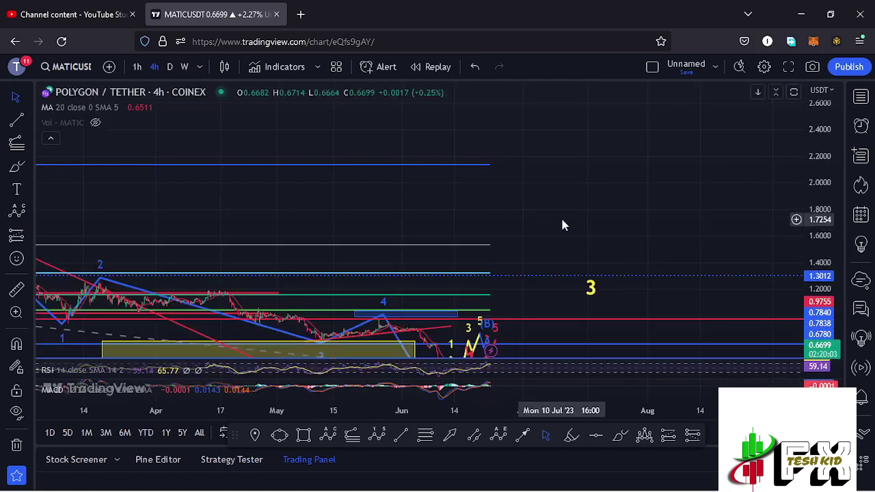